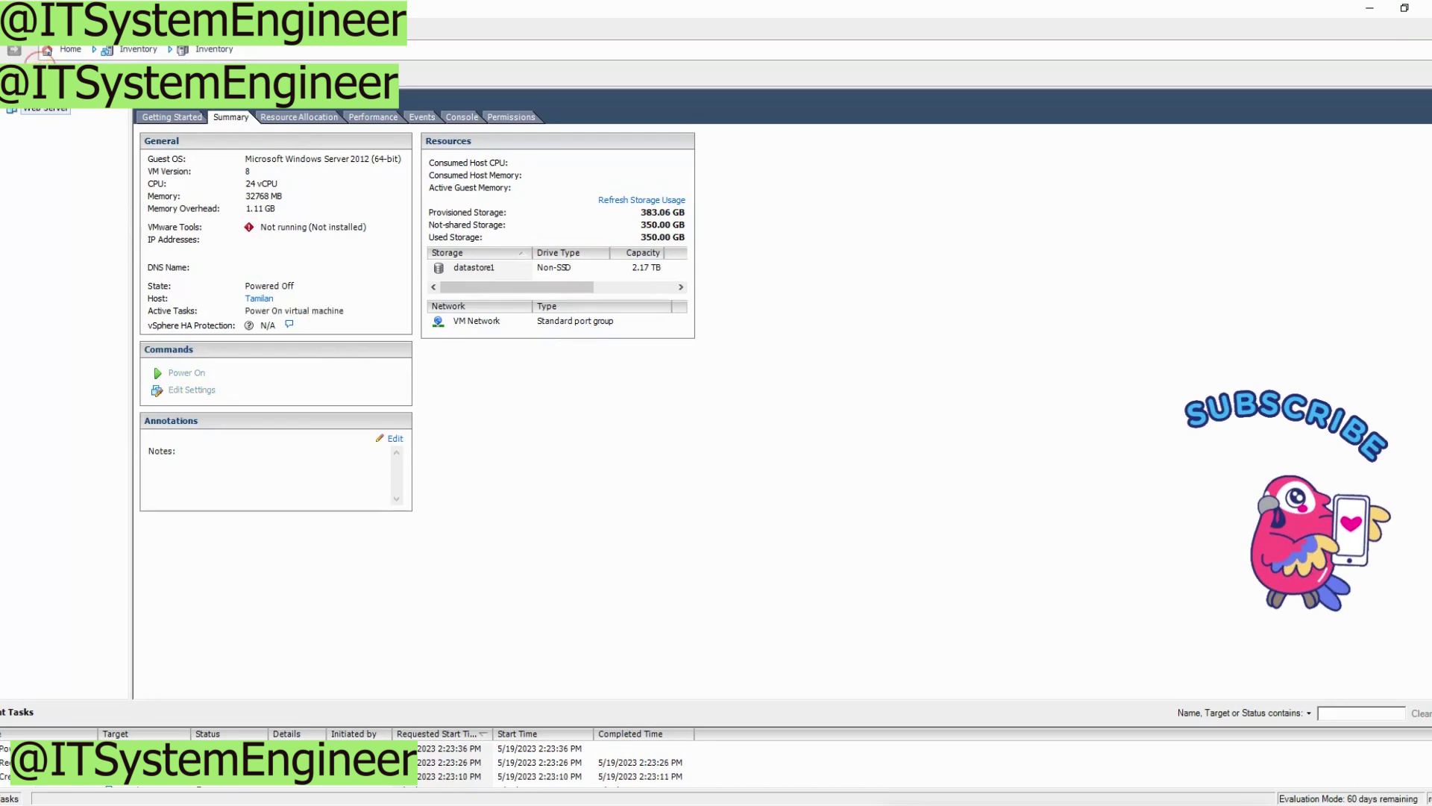
Open the Web Server virtual machine's console, move its window clear of the VM summary, and check the boot output.
{"action": "left_click", "coordinate": [170, 73]}
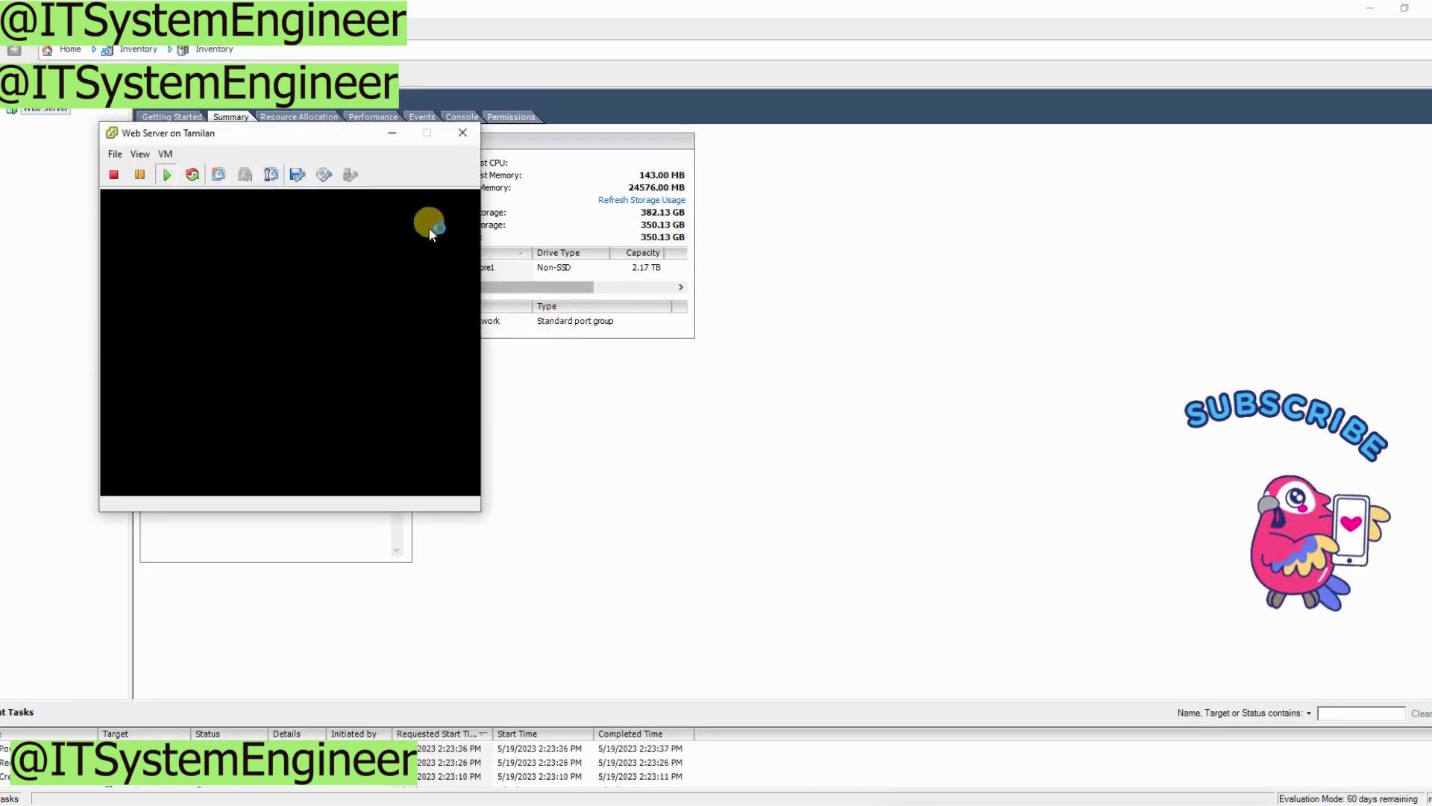
{"action": "left_click_drag", "start_coordinate": [406, 135], "coordinate": [631, 118]}
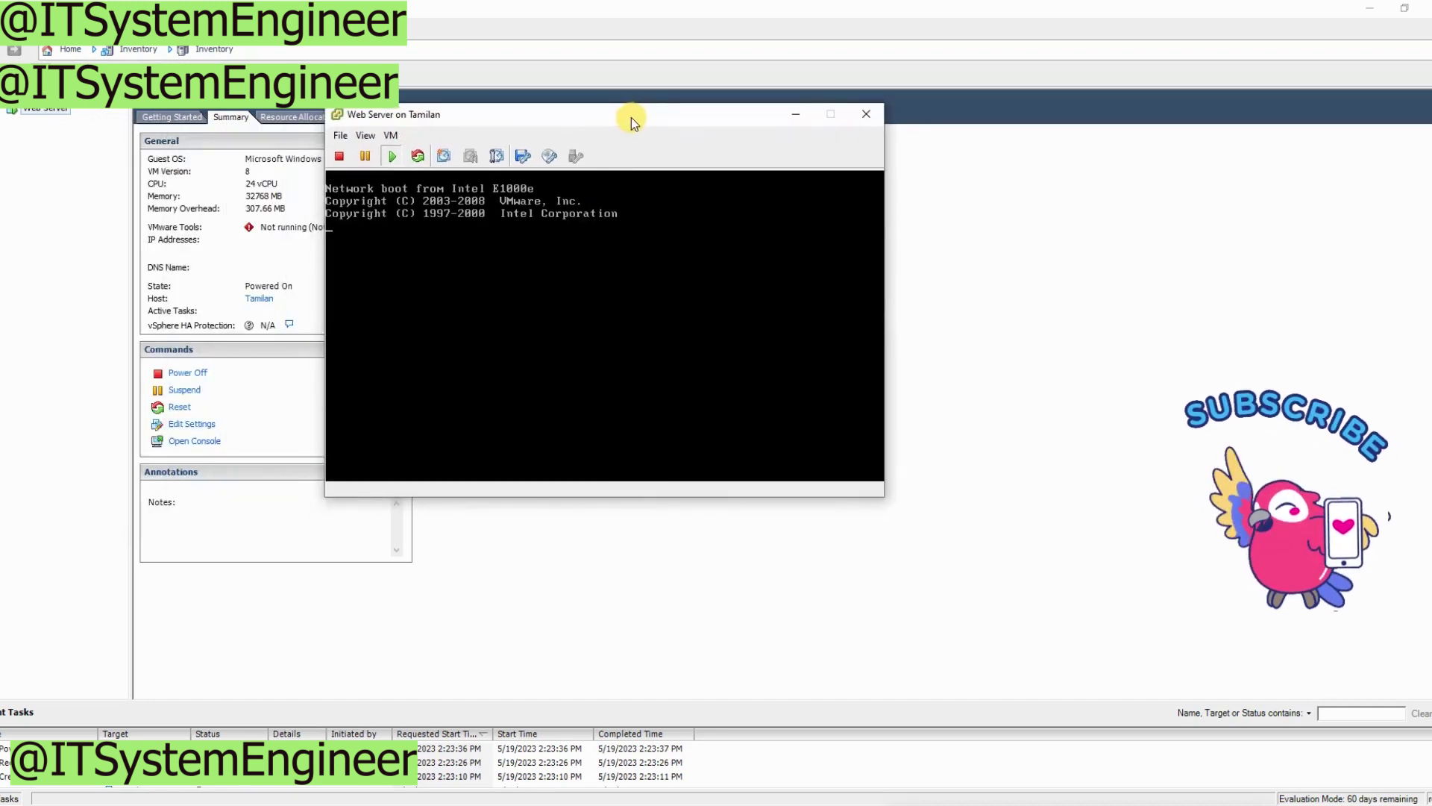
{"action": "left_click", "coordinate": [642, 240]}
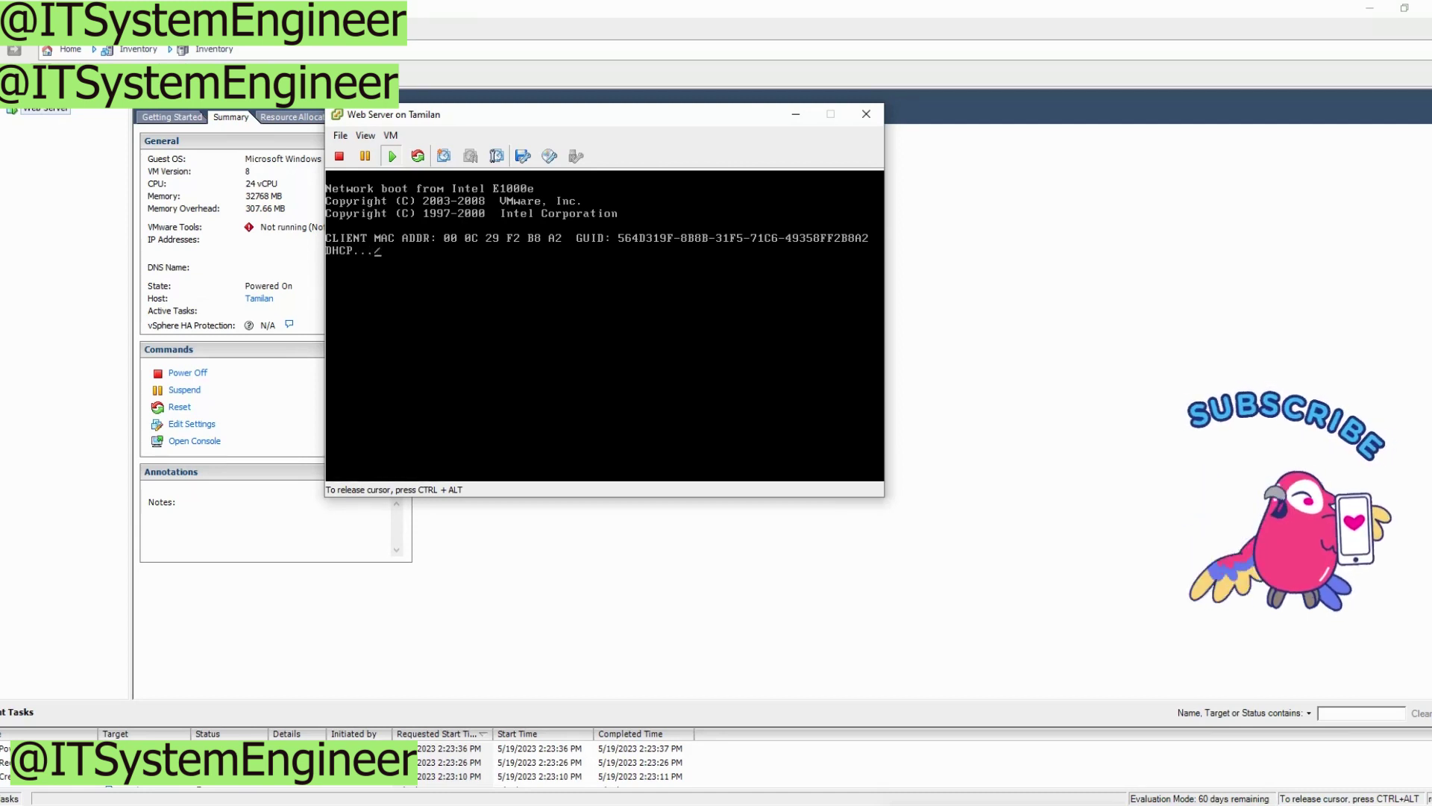
{"action": "key", "text": "ctrl+alt"}
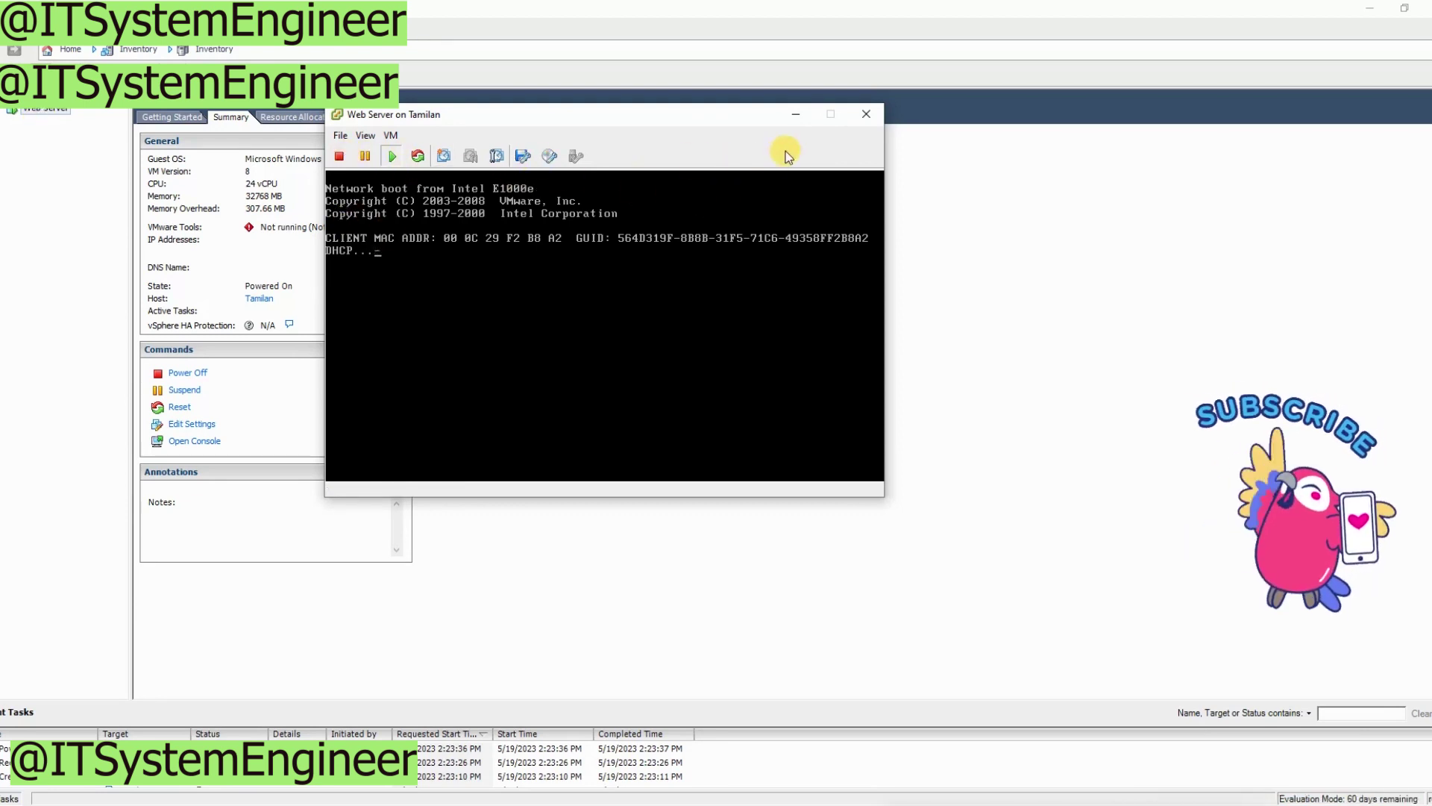
Inspect the CD/DVD drive 1 settings of the running Web Server virtual machine and close its properties without changes.
{"action": "right_click", "coordinate": [41, 117]}
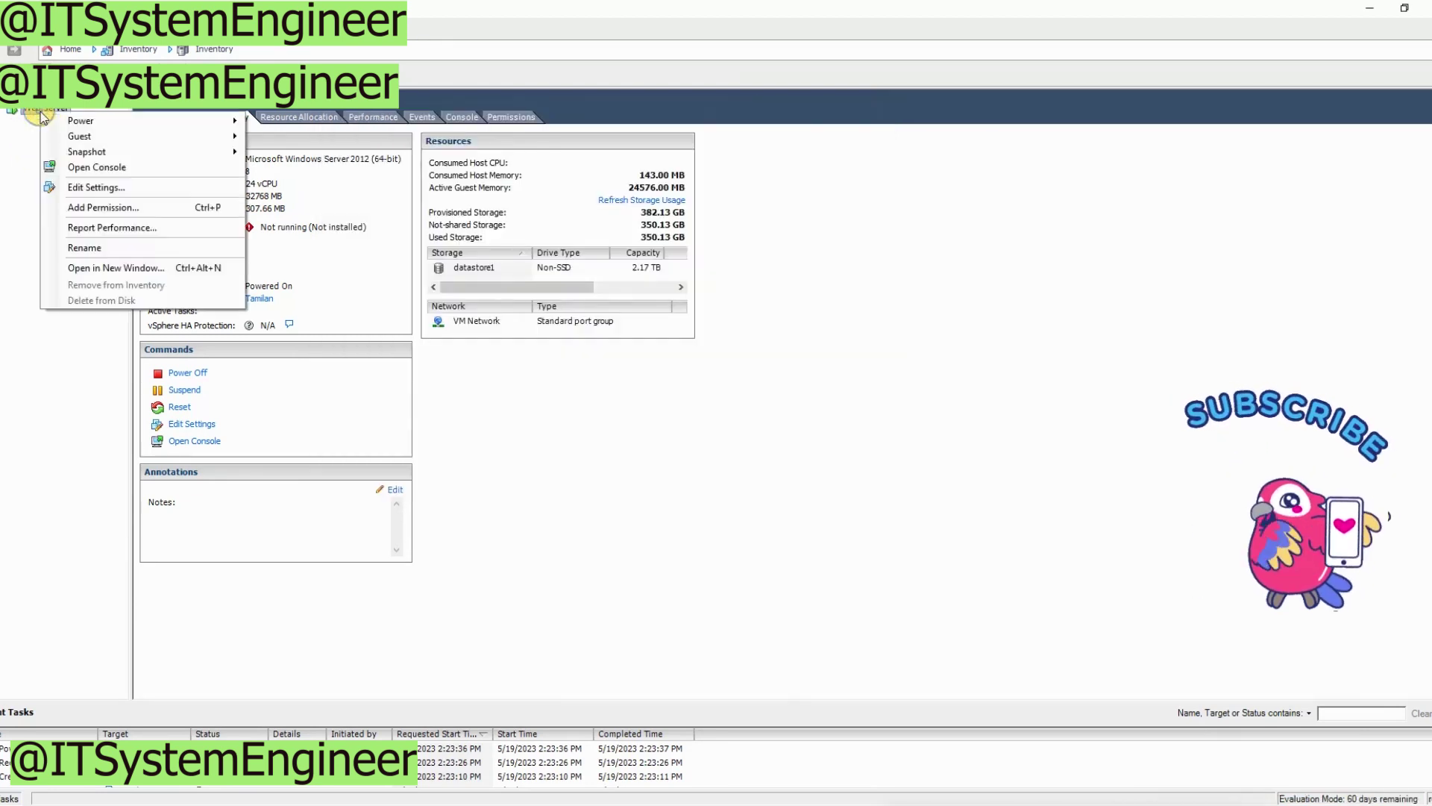
{"action": "left_click", "coordinate": [81, 189]}
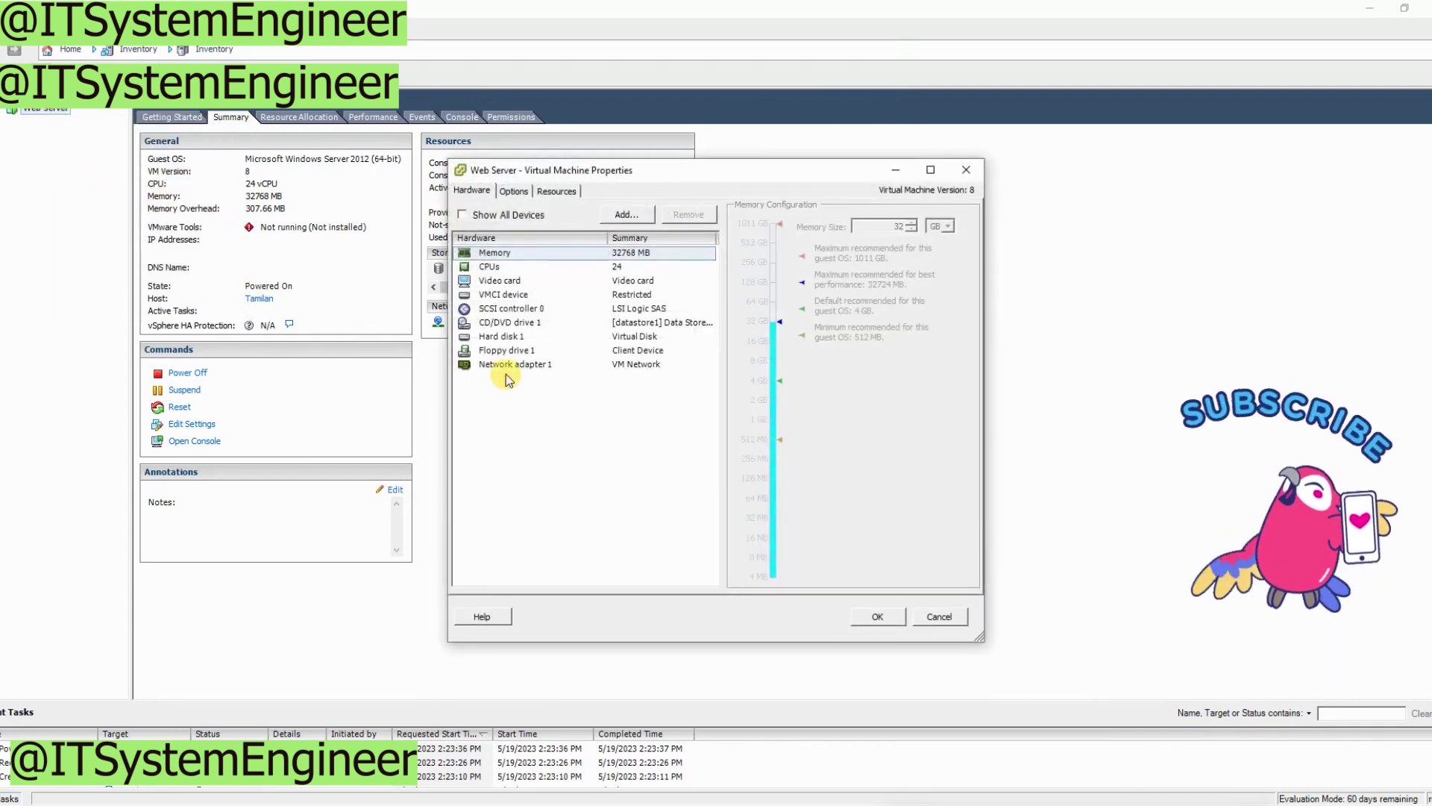
{"action": "left_click", "coordinate": [512, 325]}
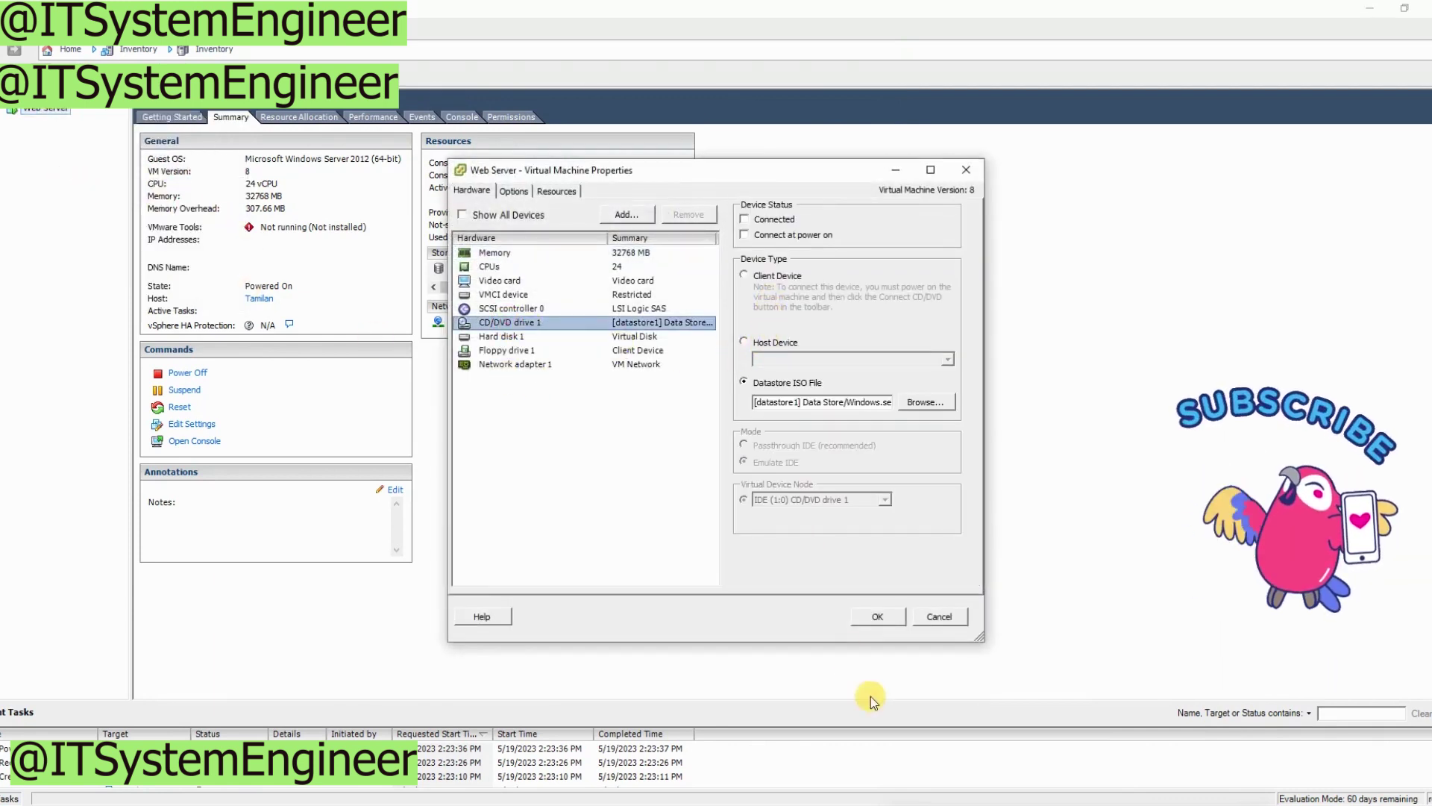
{"action": "left_click", "coordinate": [848, 805]}
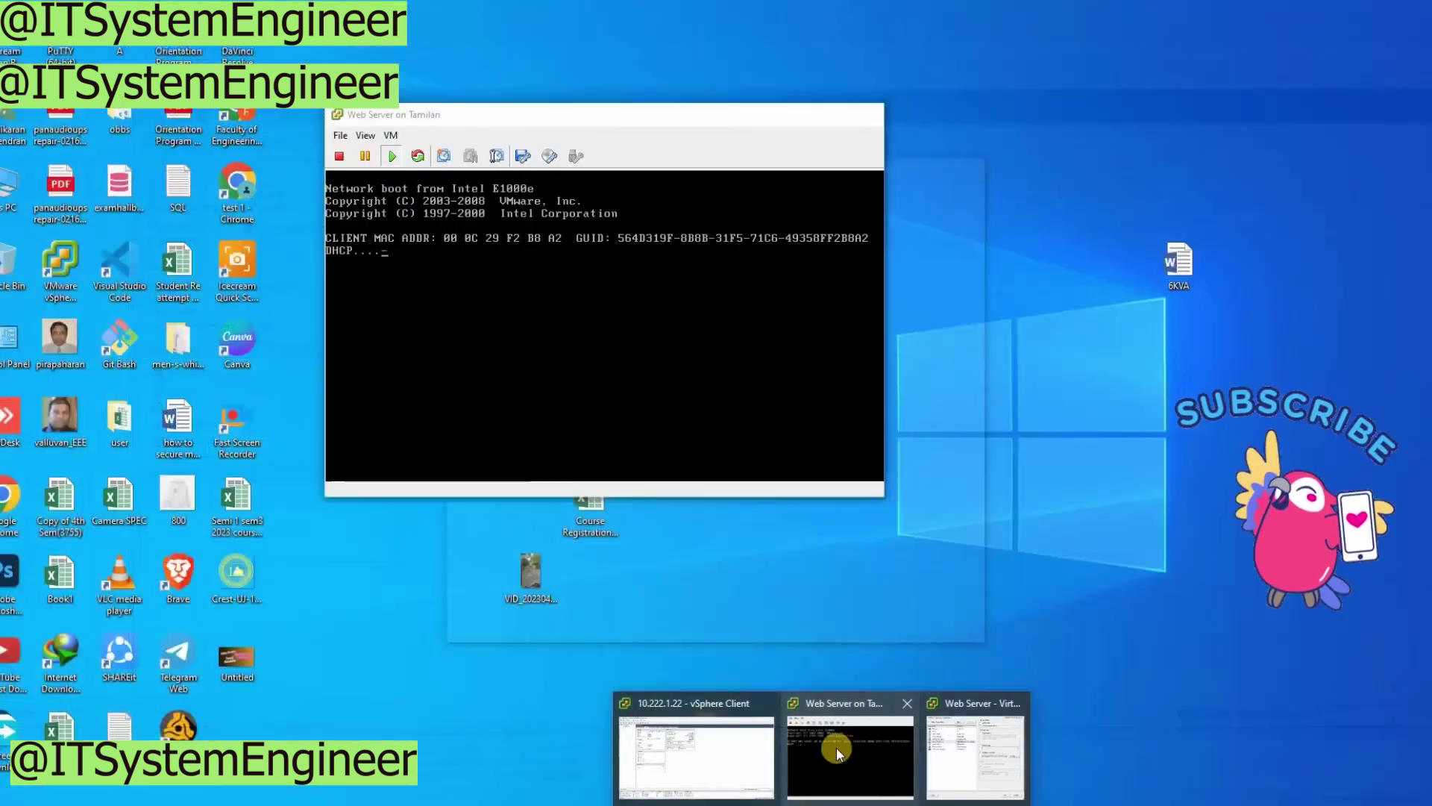
{"action": "left_click", "coordinate": [836, 748]}
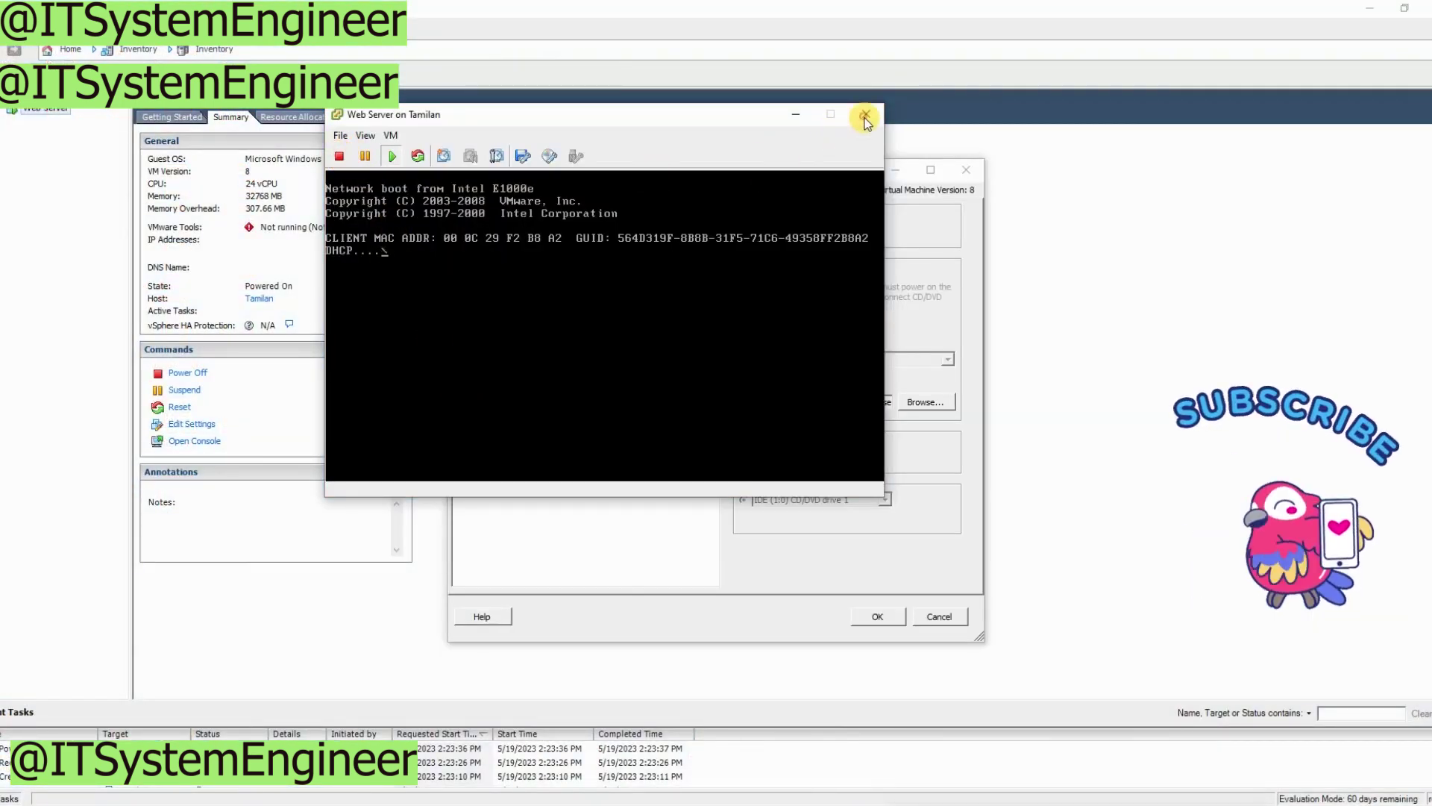
{"action": "left_click", "coordinate": [940, 617]}
{"action": "left_click", "coordinate": [939, 618]}
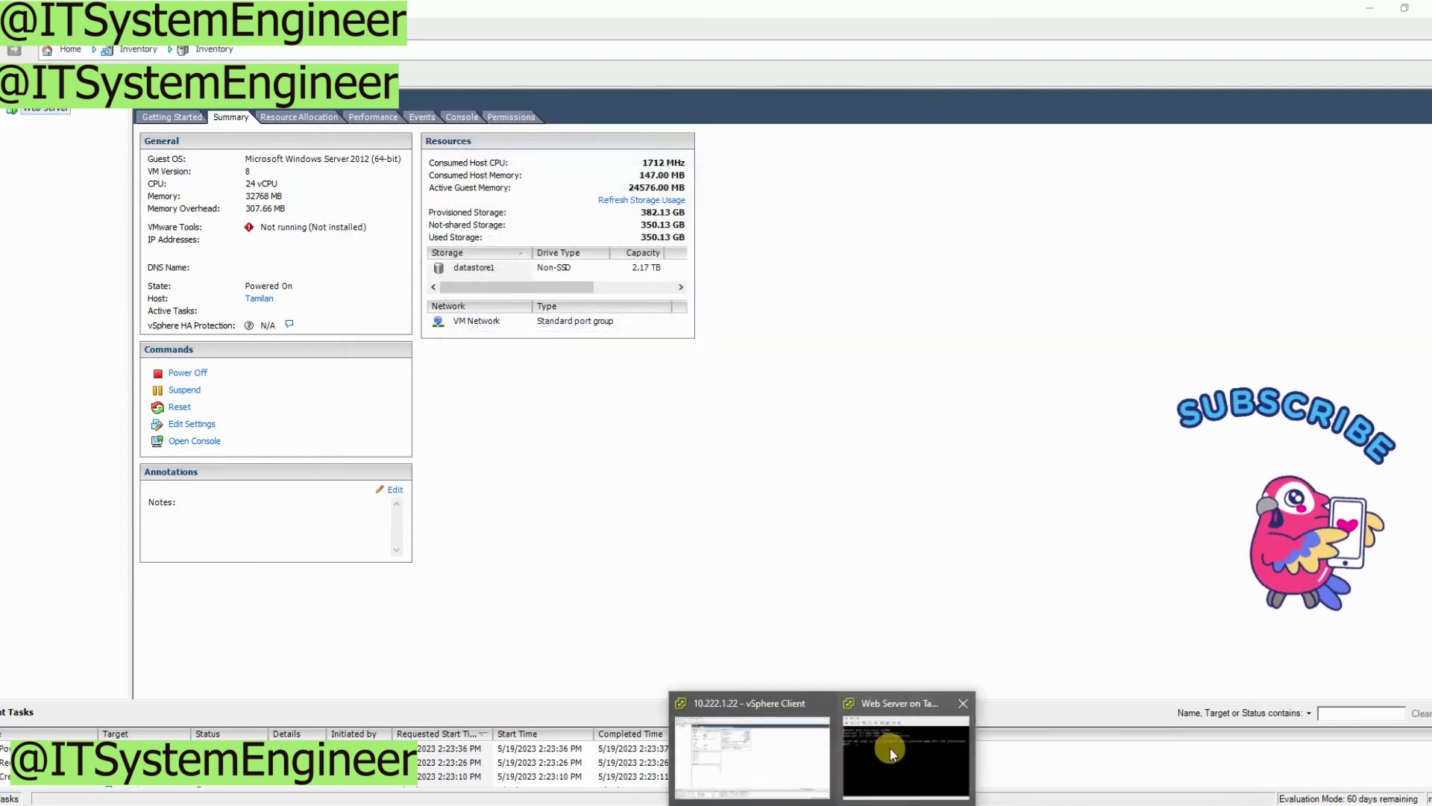
Power off the Web Server virtual machine from its console and close the console window.
{"action": "left_click", "coordinate": [891, 747]}
{"action": "left_click", "coordinate": [339, 156]}
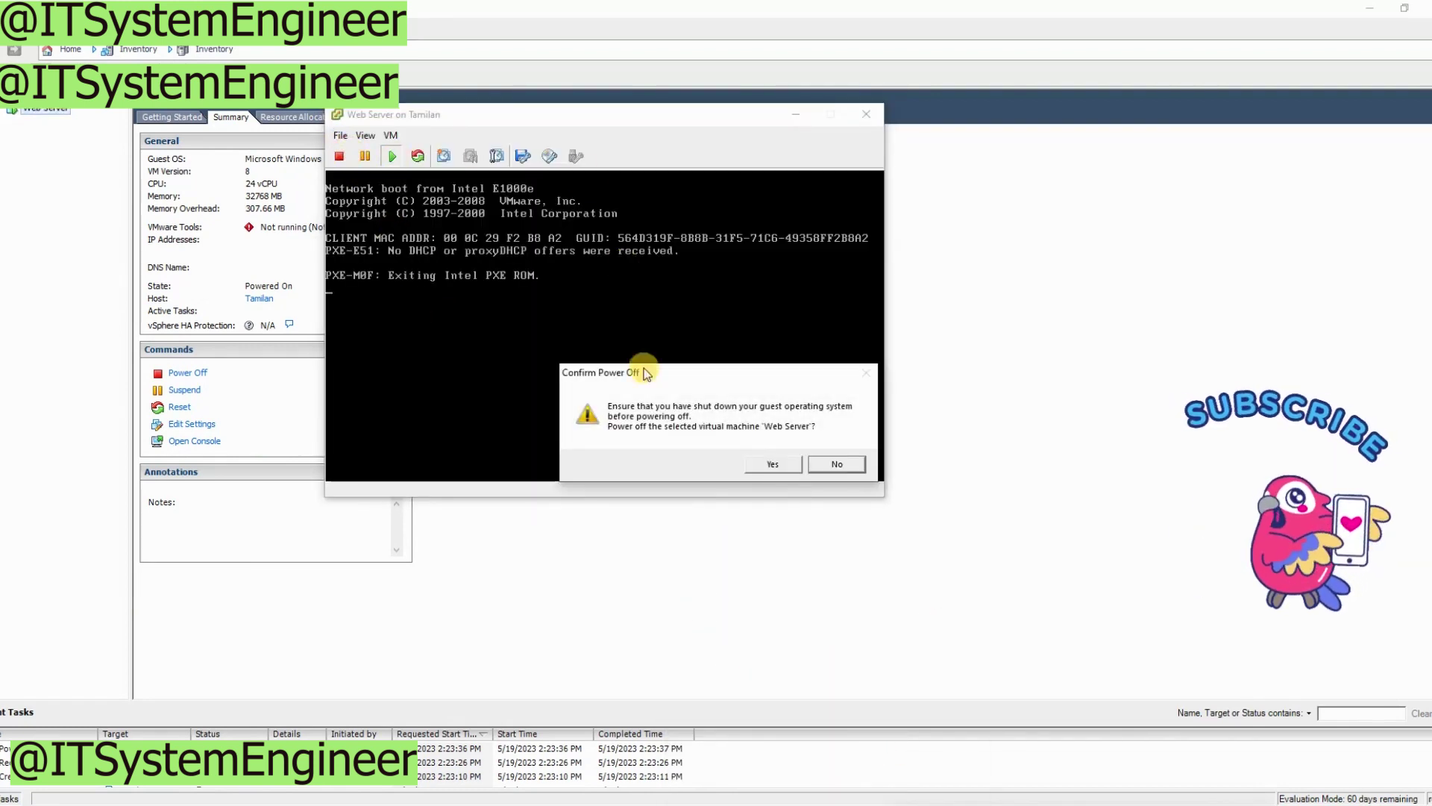
{"action": "left_click", "coordinate": [773, 465]}
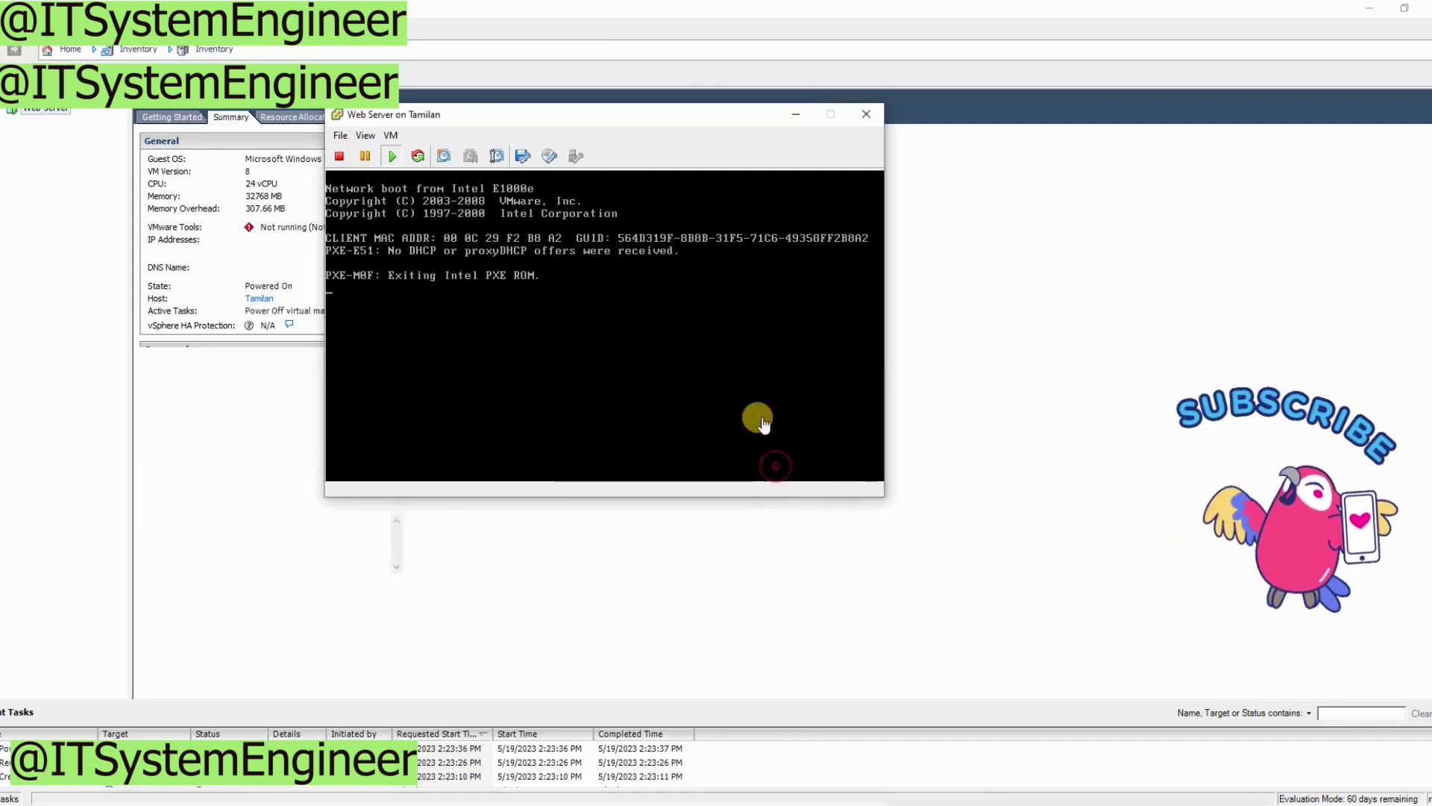
{"action": "left_click", "coordinate": [866, 115]}
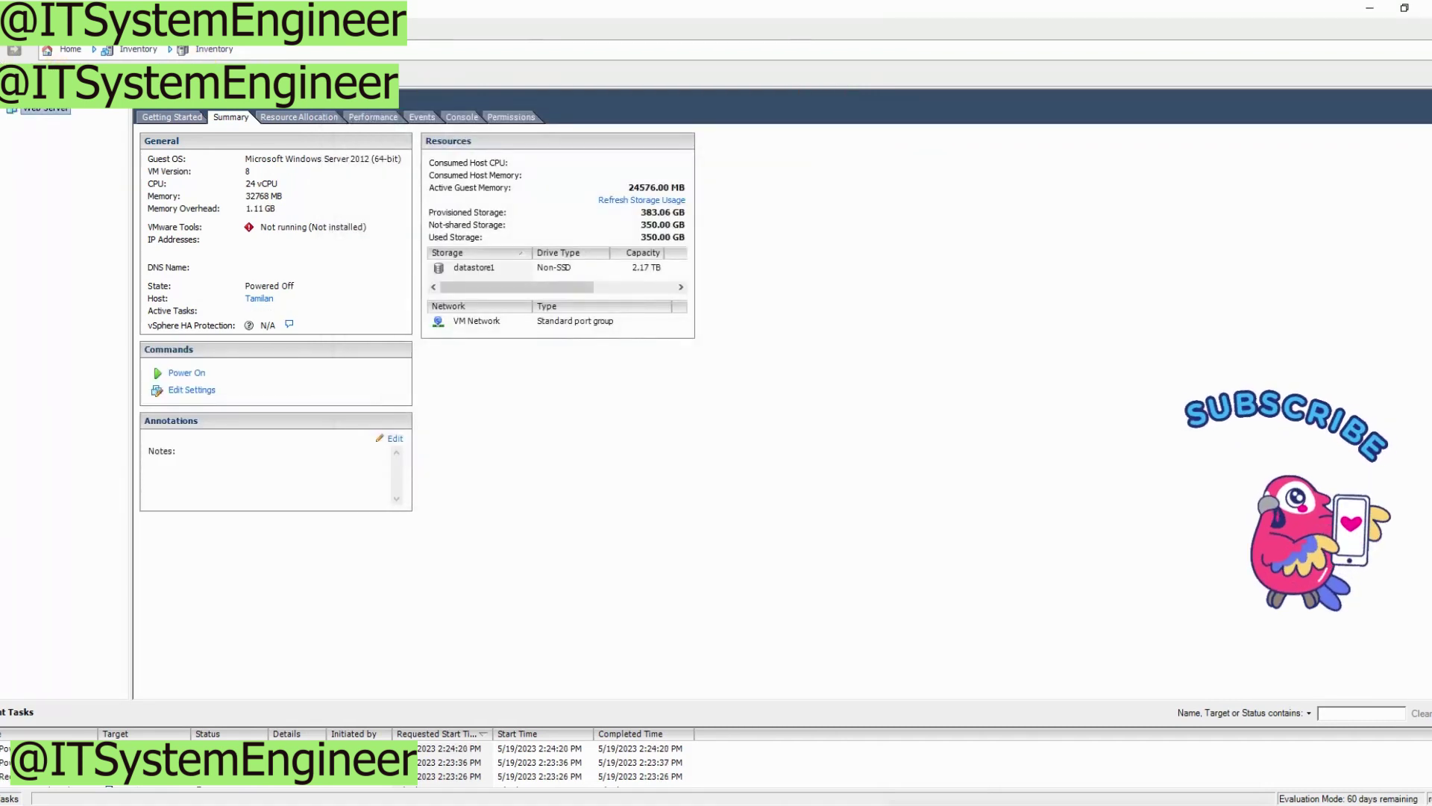
Set the Web Server virtual machine's CD/DVD drive 1 to use the datastore ISO file and connect at power on.
{"action": "right_click", "coordinate": [30, 116]}
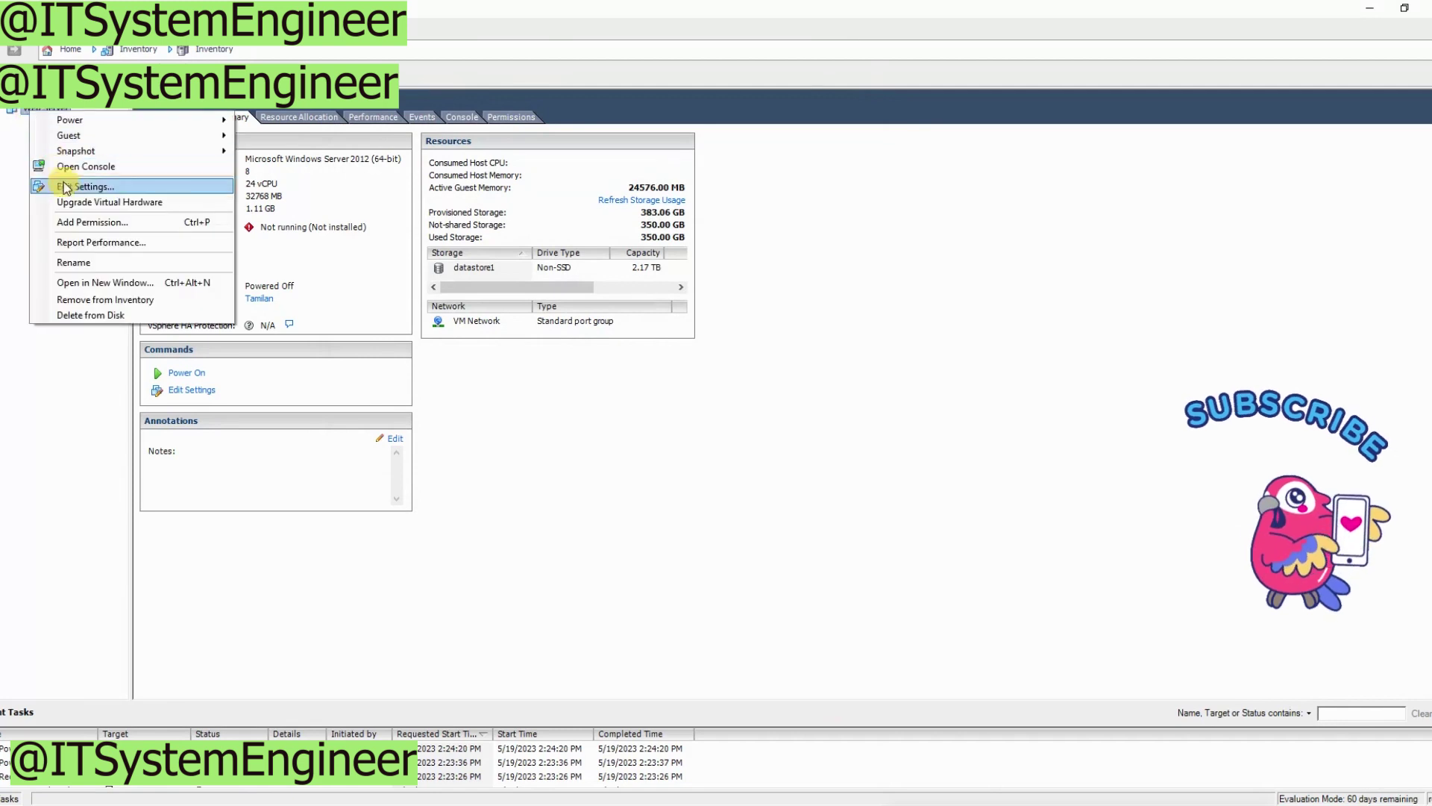
{"action": "left_click", "coordinate": [70, 186]}
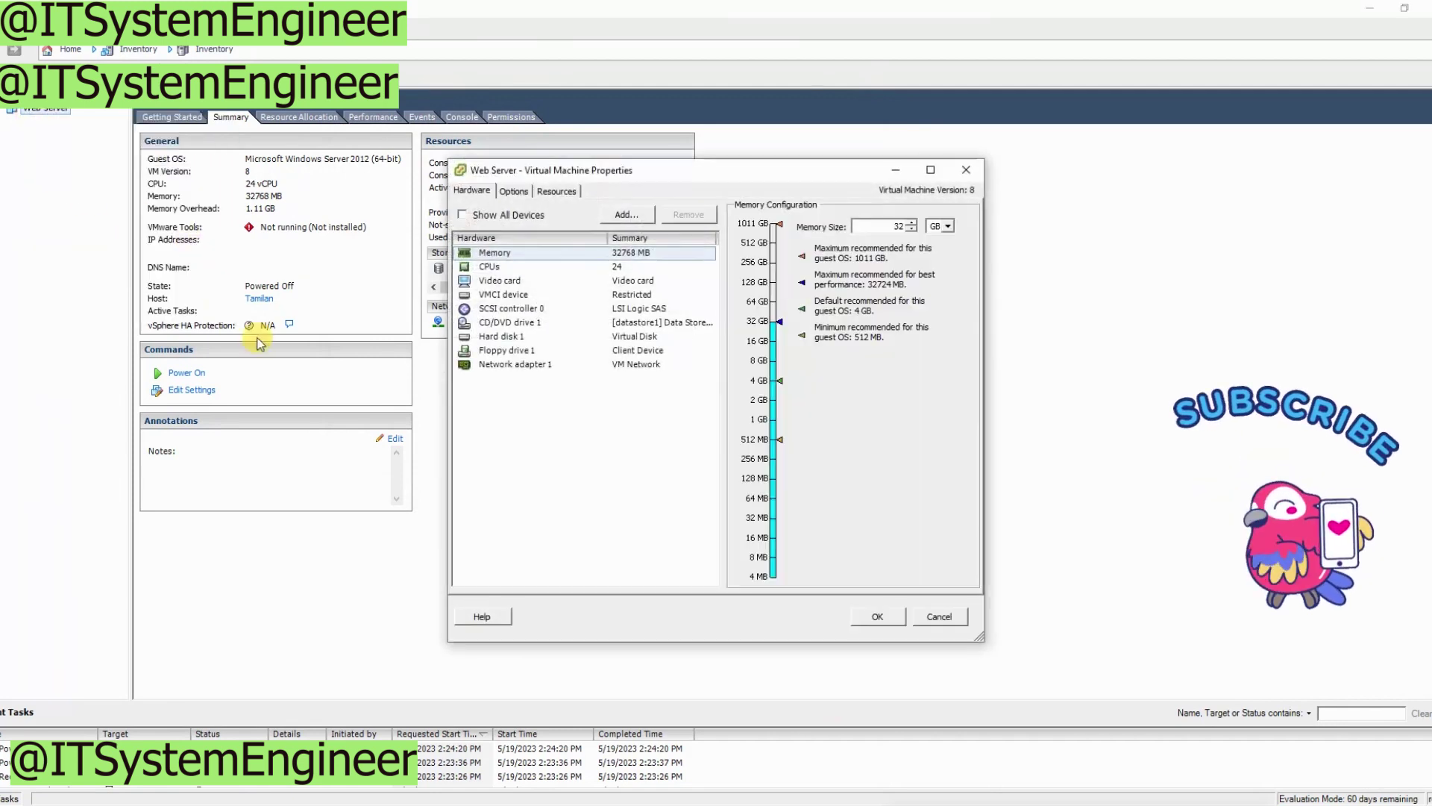
{"action": "left_click", "coordinate": [507, 322]}
{"action": "left_click", "coordinate": [759, 274]}
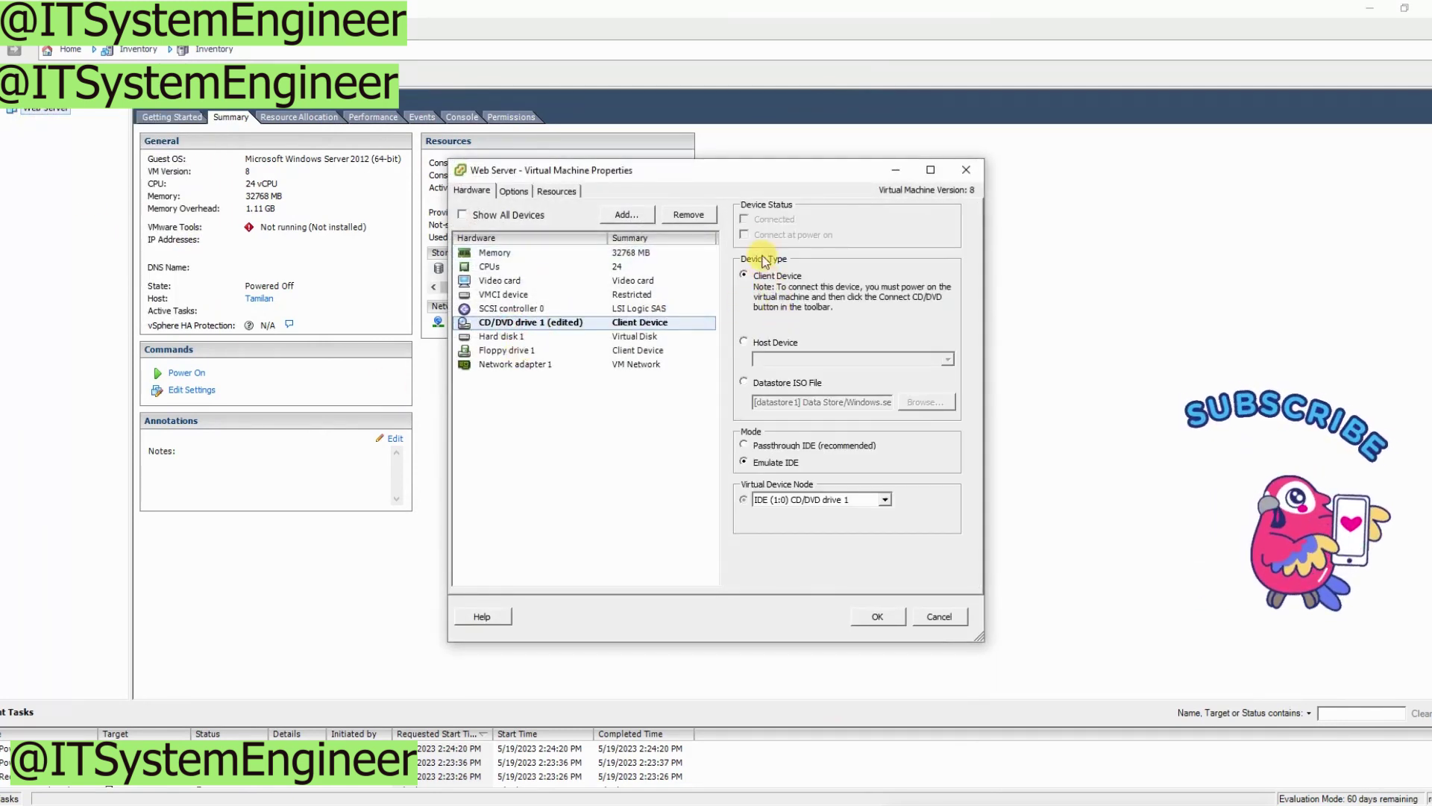
{"action": "left_click", "coordinate": [744, 382]}
{"action": "left_click", "coordinate": [745, 234]}
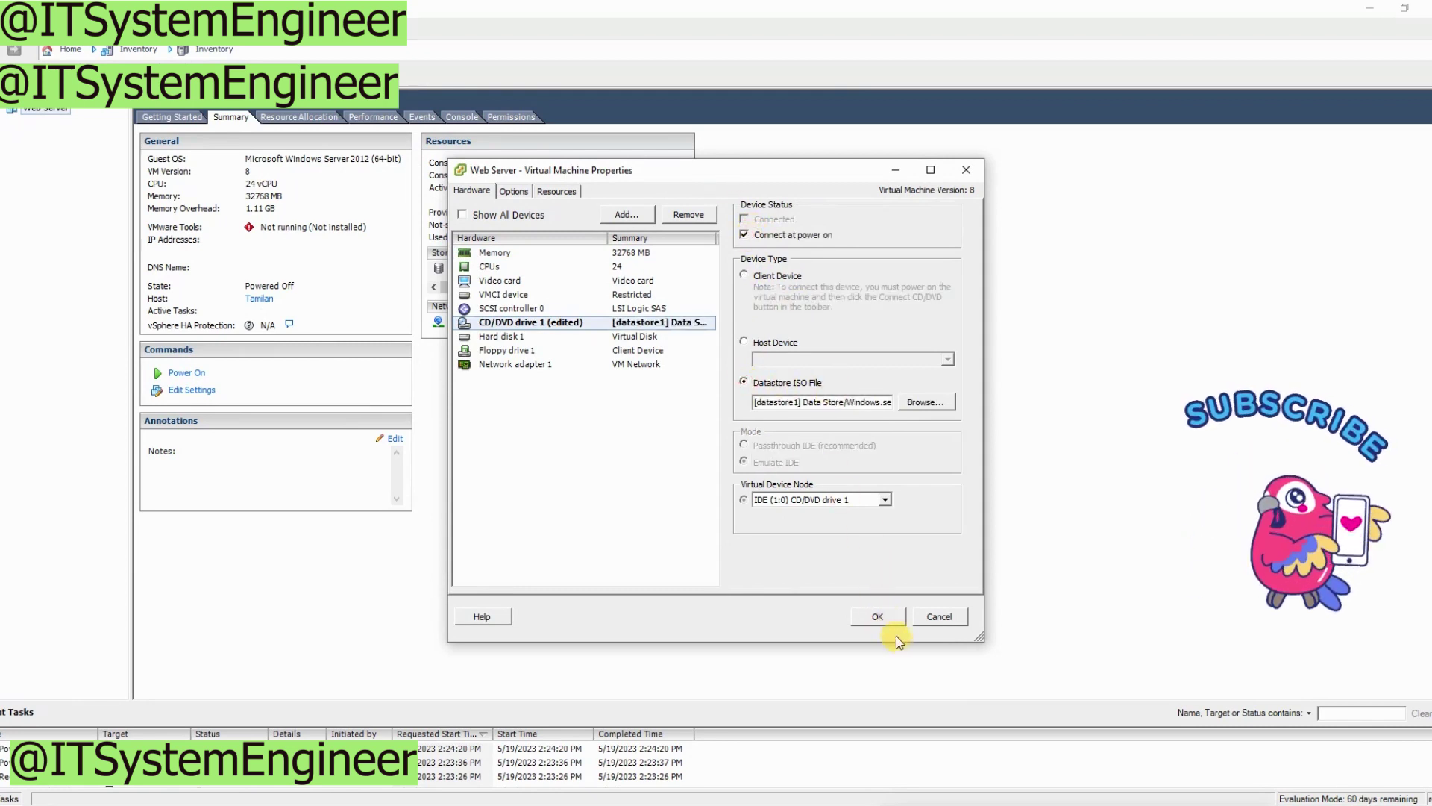
{"action": "left_click", "coordinate": [876, 618]}
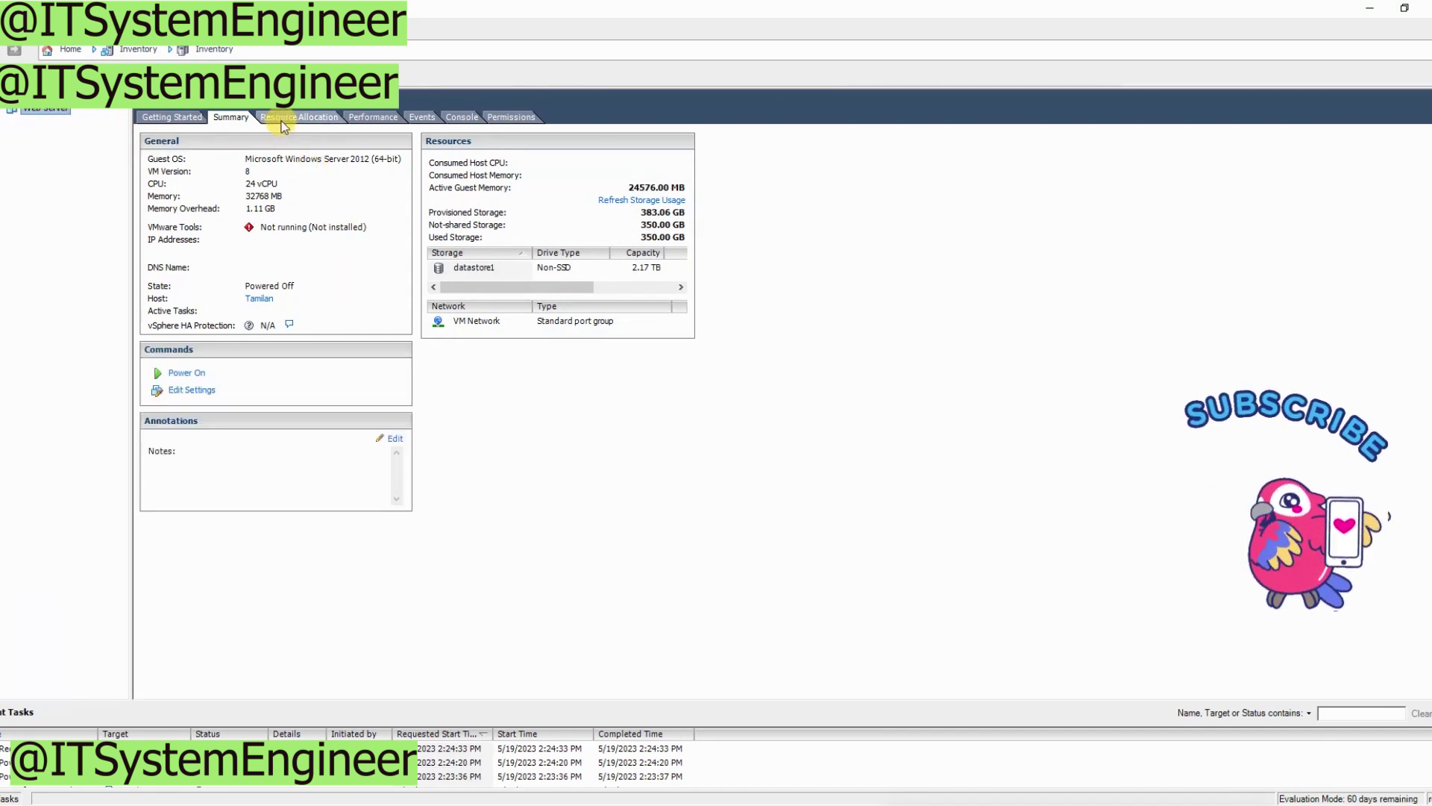
Power on the Web Server virtual machine and open its console to boot into the Windows setup.
{"action": "left_click", "coordinate": [34, 60]}
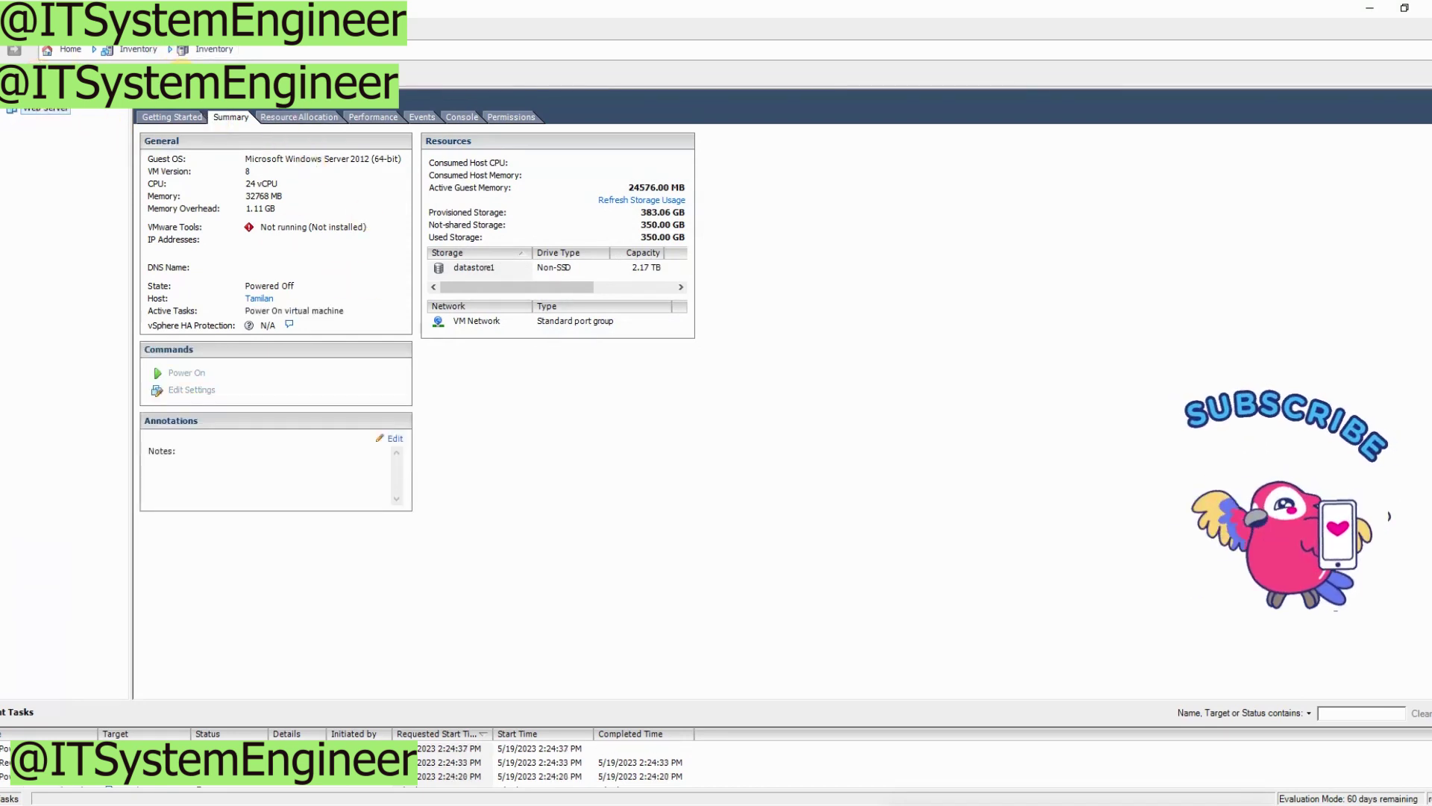
{"action": "left_click", "coordinate": [166, 59]}
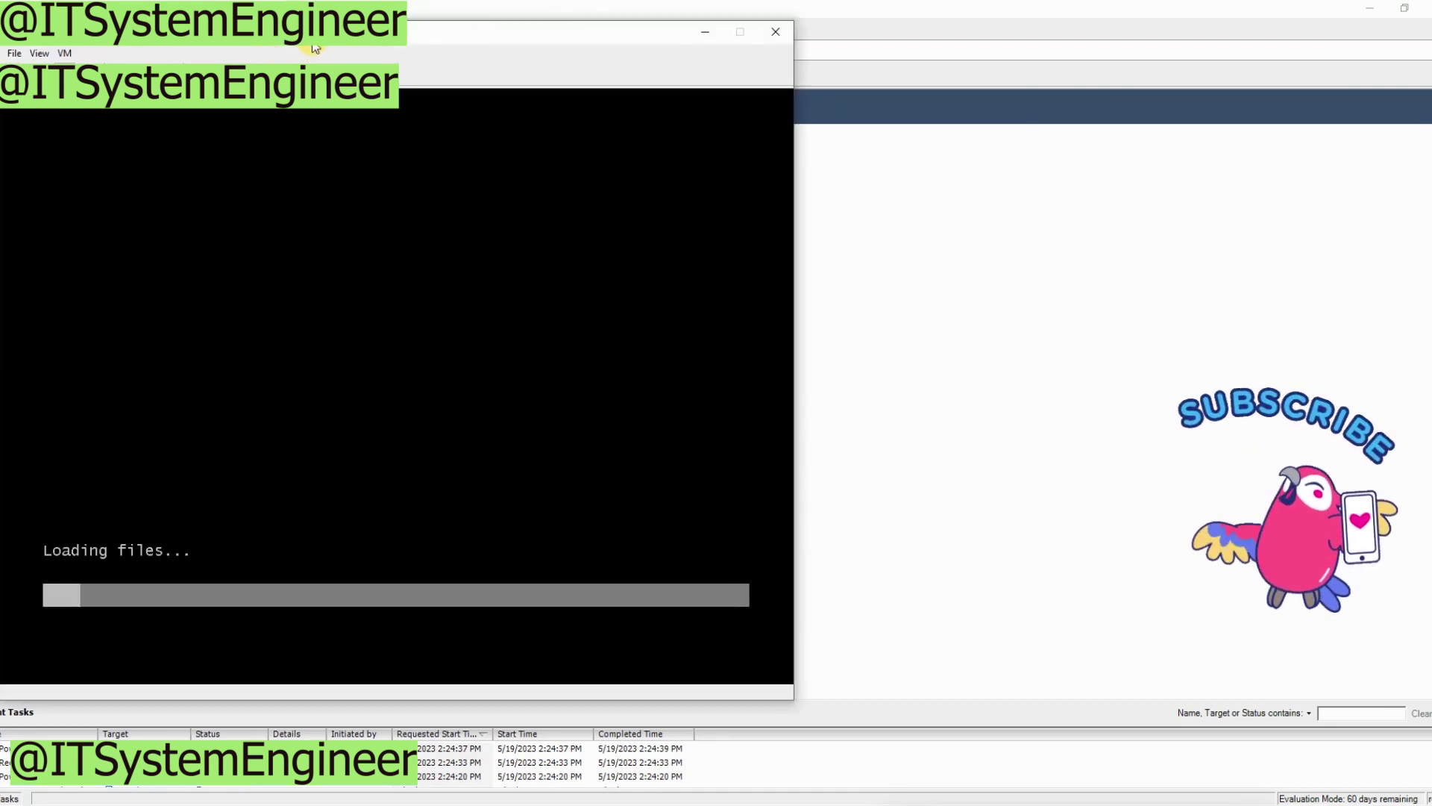
{"action": "left_click_drag", "start_coordinate": [314, 47], "coordinate": [530, 45]}
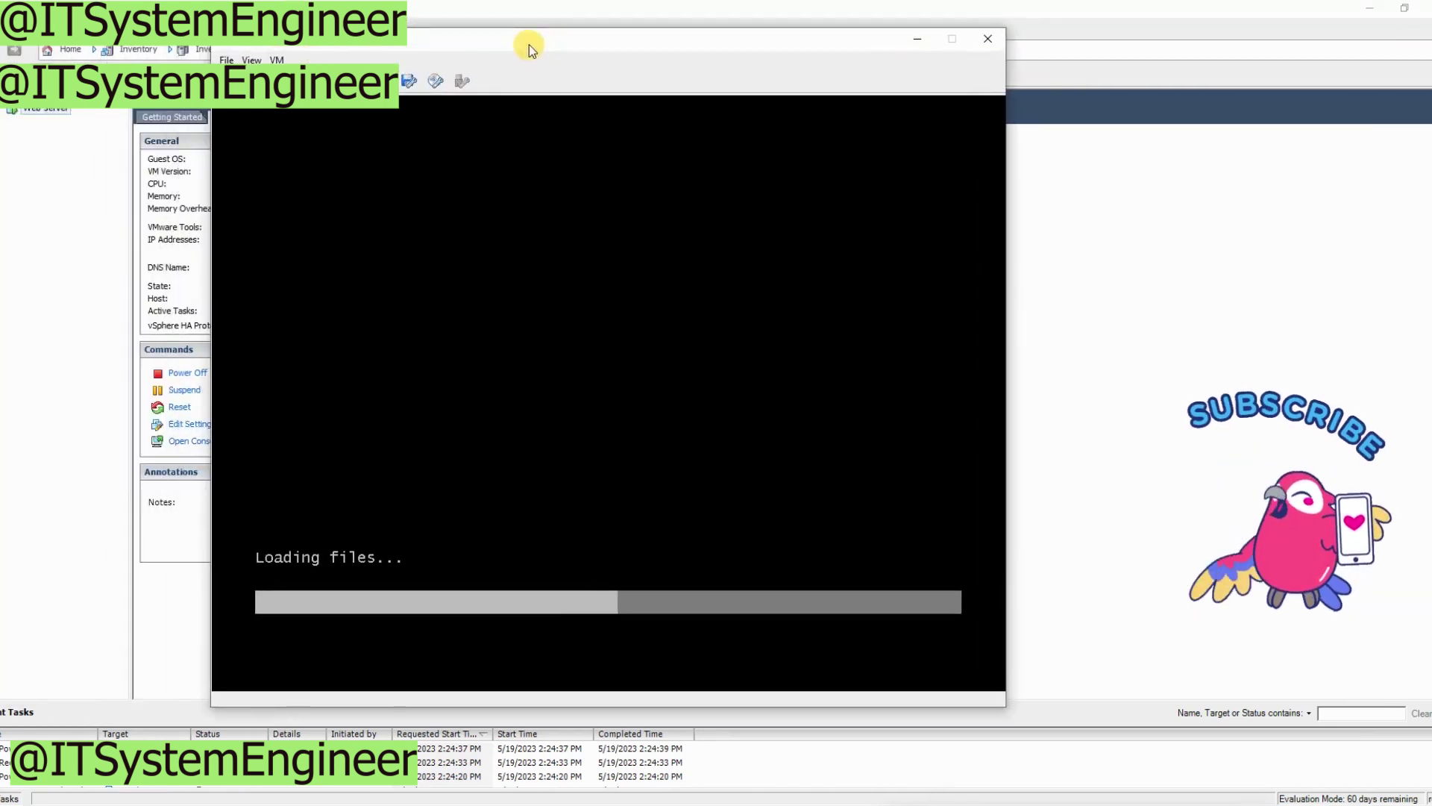
{"action": "left_click", "coordinate": [655, 323]}
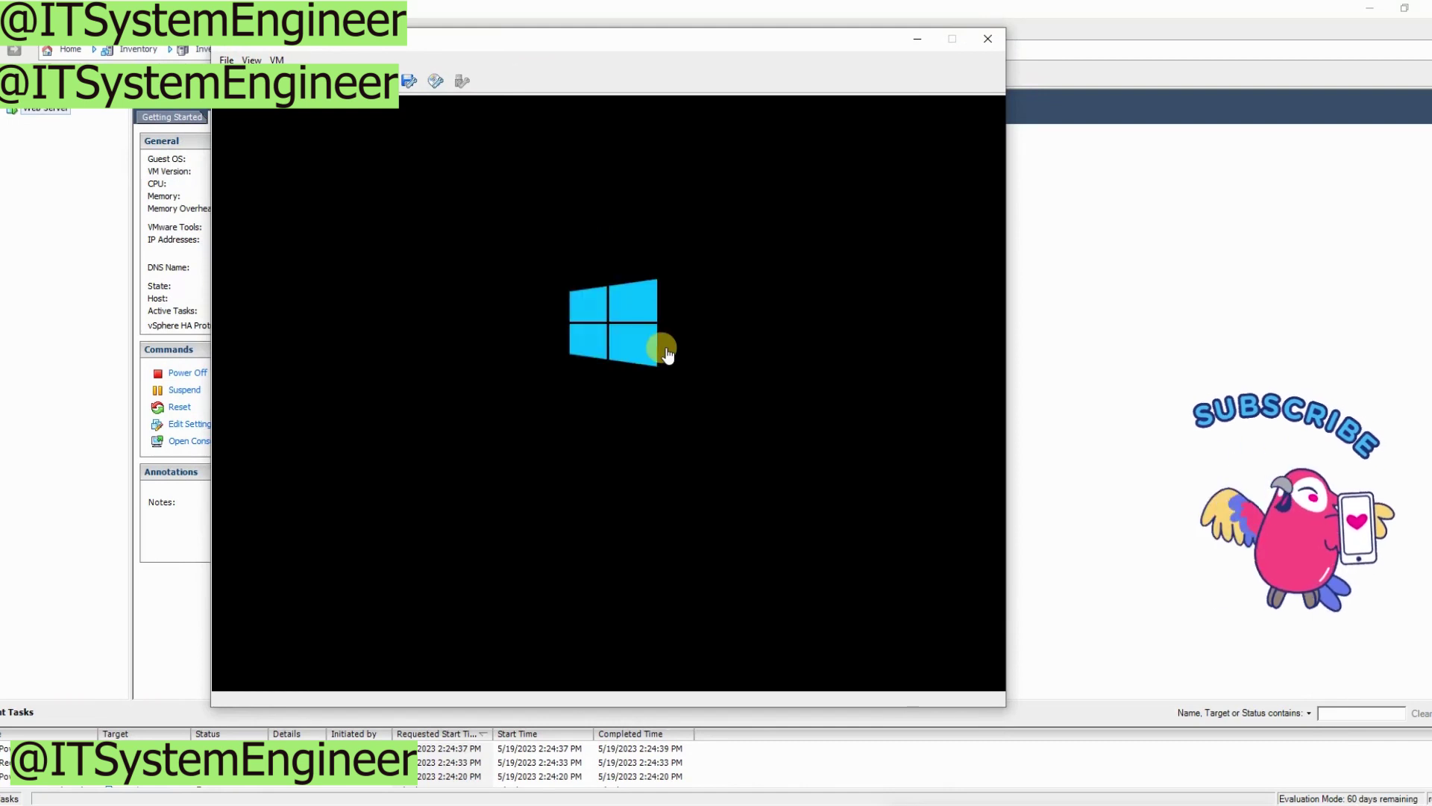
{"action": "left_click", "coordinate": [666, 353]}
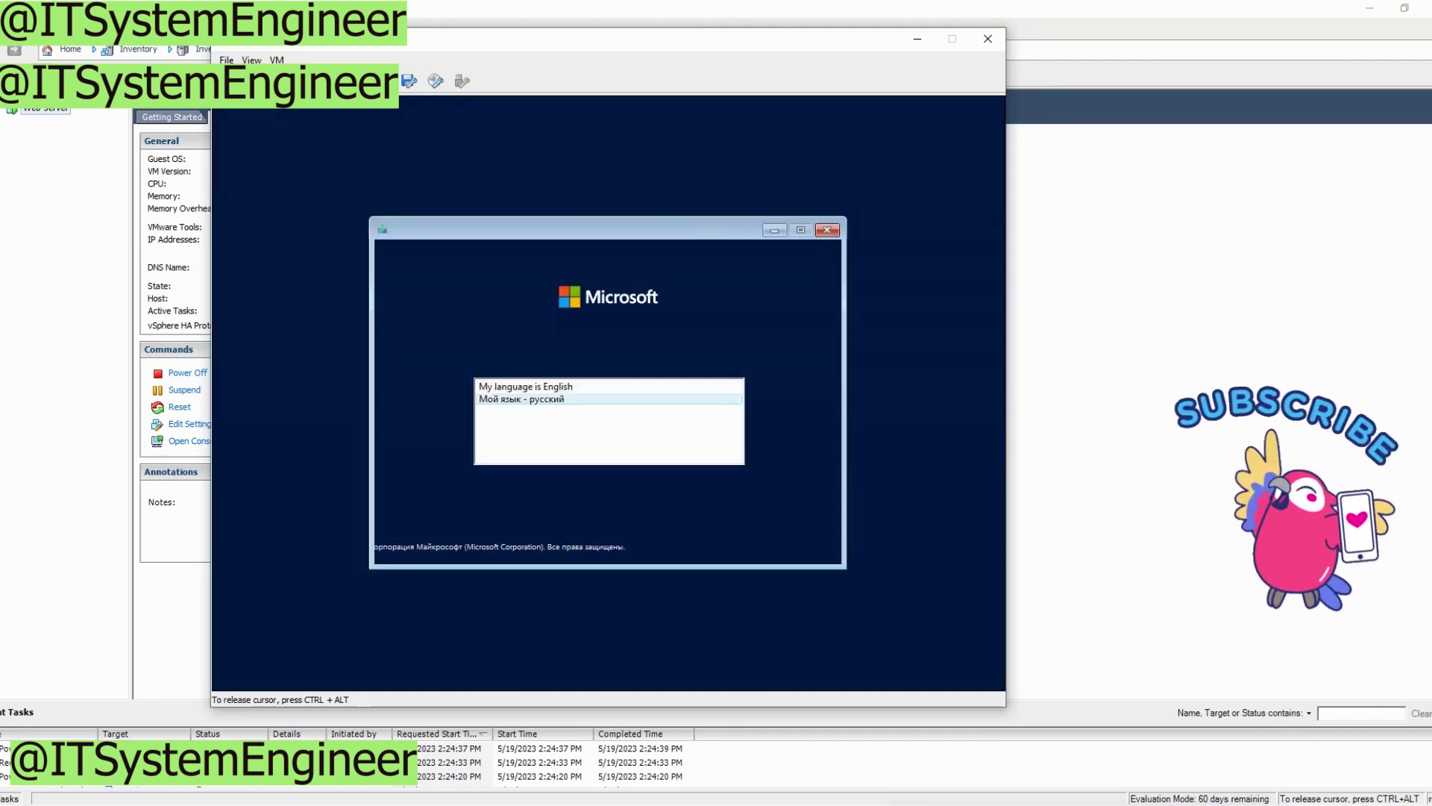
Choose English as the setup language, accept the English (United States) and US keyboard preferences, and start the installation.
{"action": "left_click", "coordinate": [580, 388]}
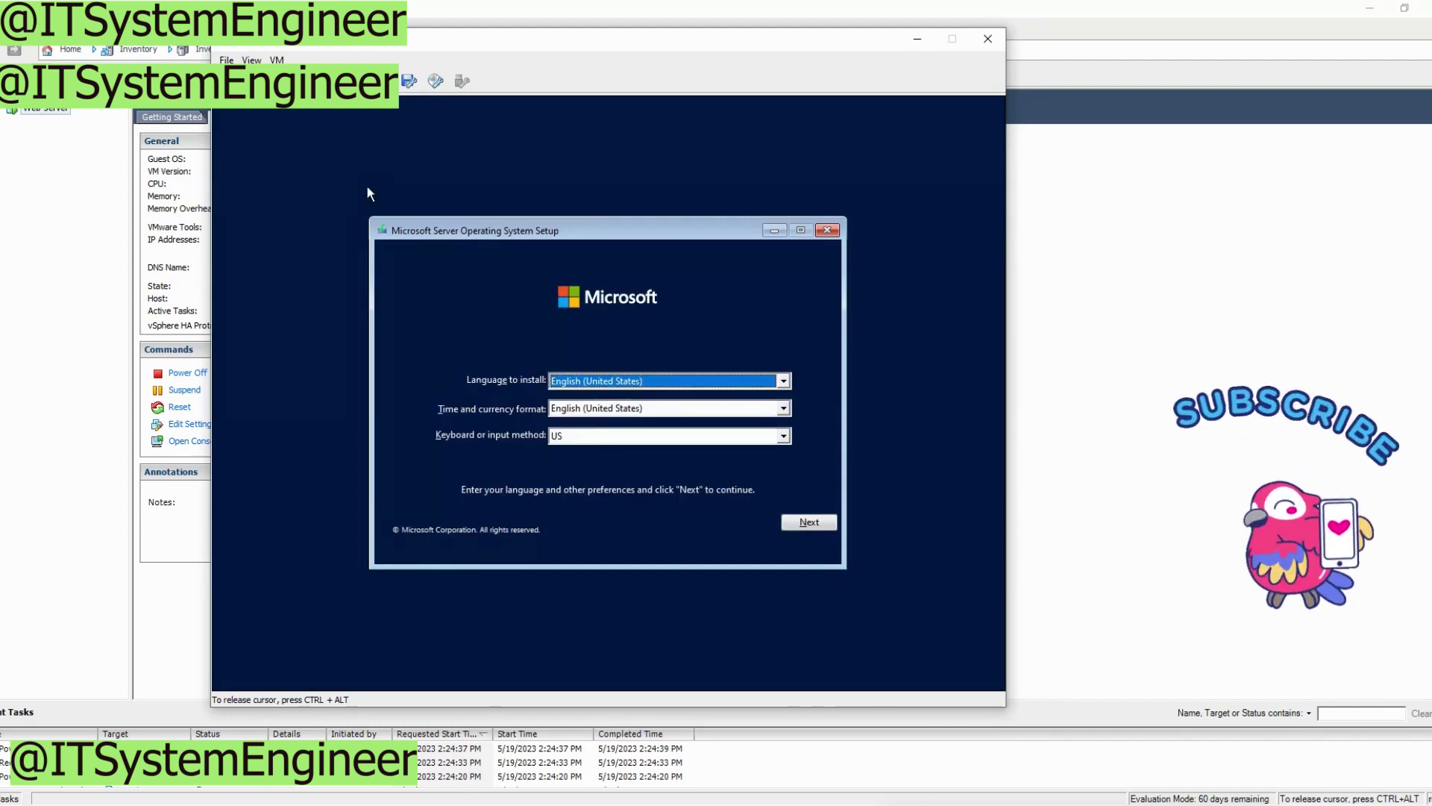
{"action": "left_click", "coordinate": [801, 524]}
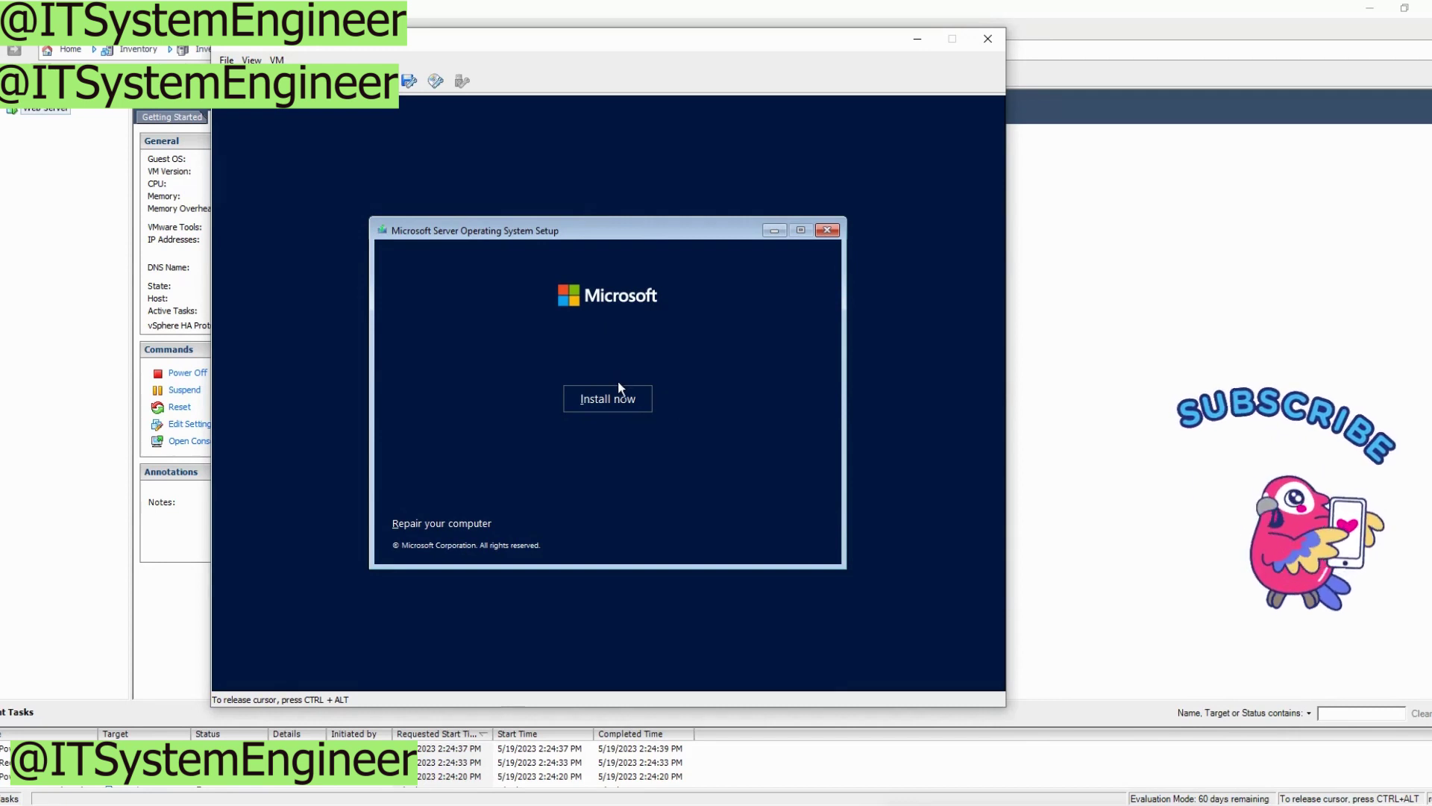
{"action": "left_click", "coordinate": [621, 393]}
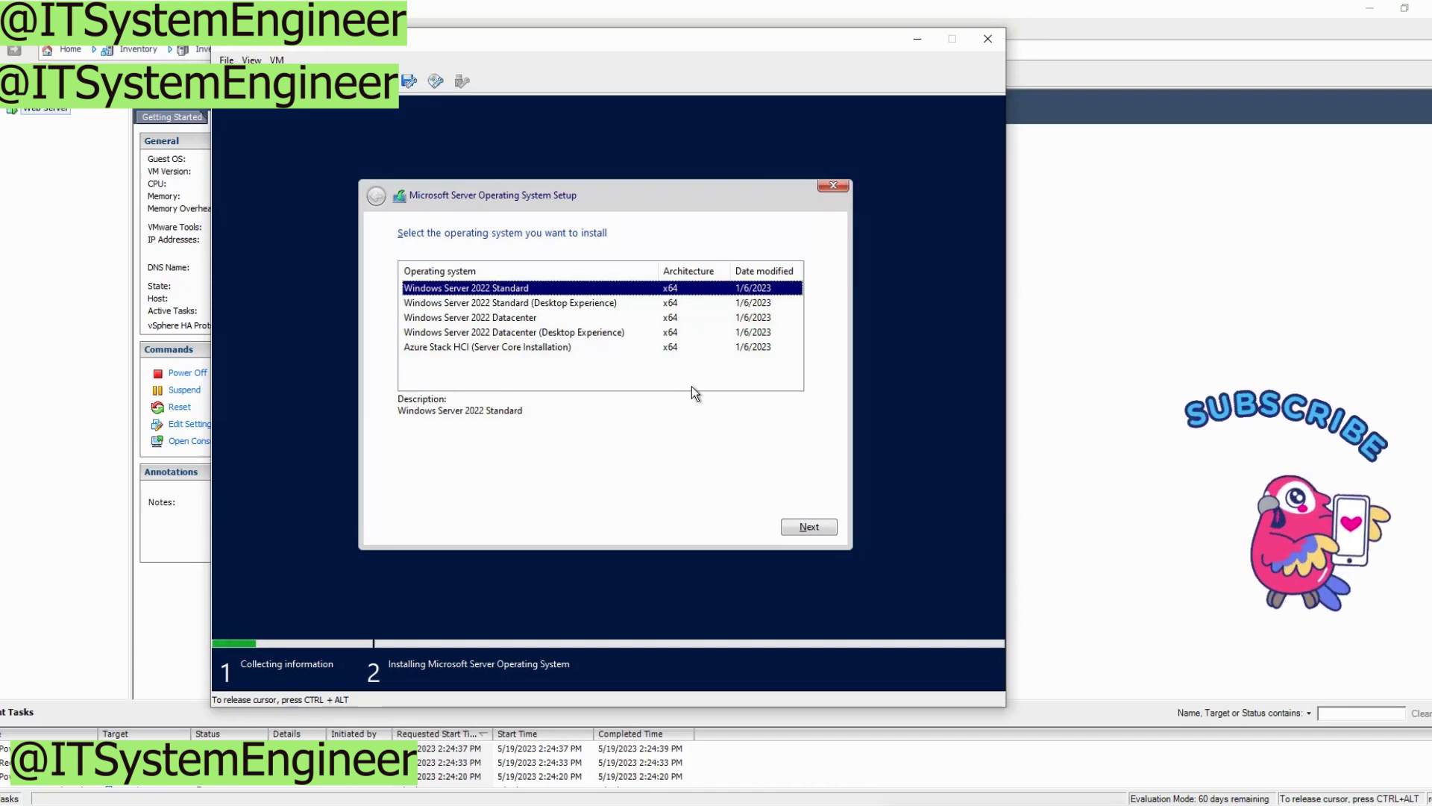
Select Windows Server 2022 Standard (Desktop Experience) as the operating system and accept the license terms.
{"action": "left_click", "coordinate": [593, 304]}
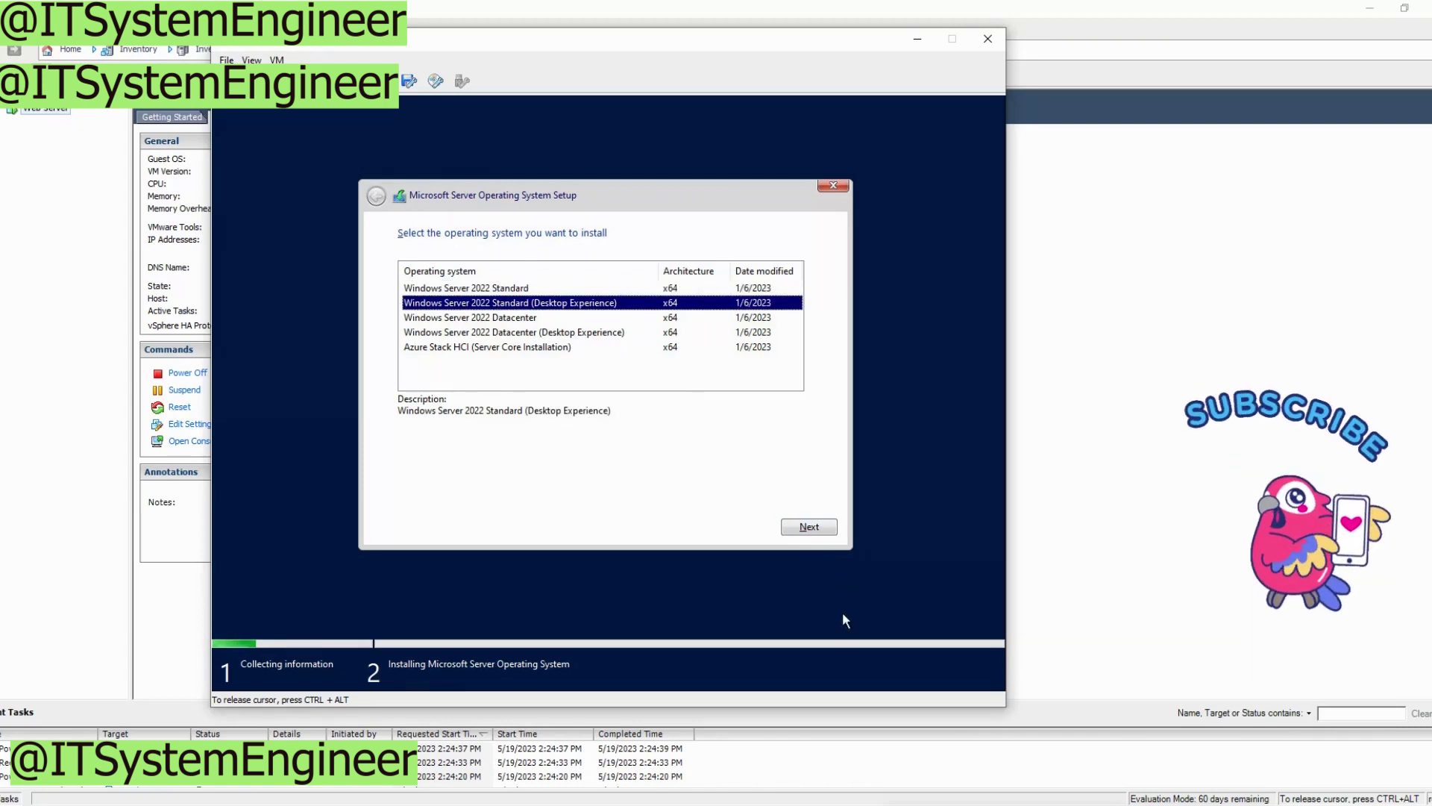
{"action": "left_click", "coordinate": [821, 529]}
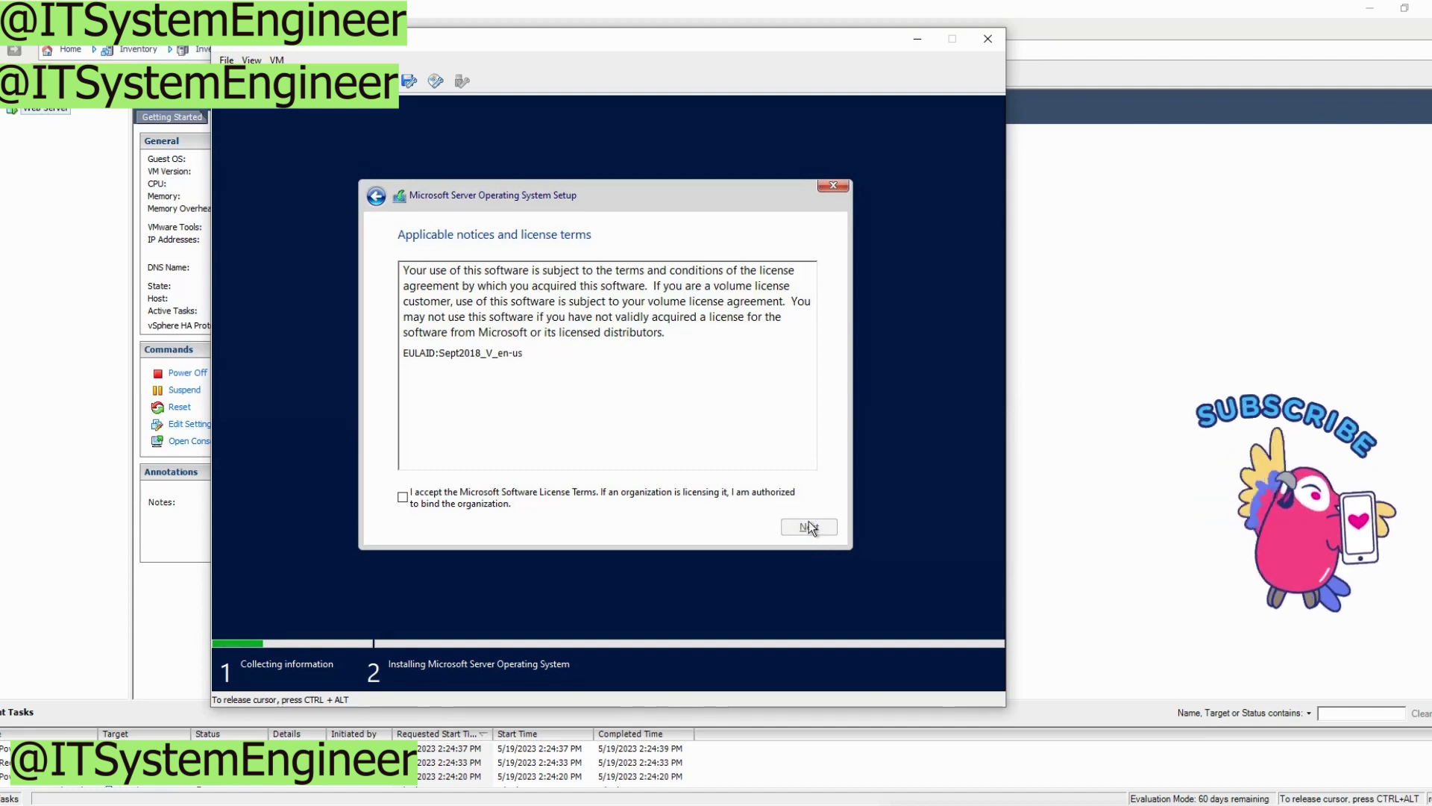
{"action": "left_click", "coordinate": [457, 499]}
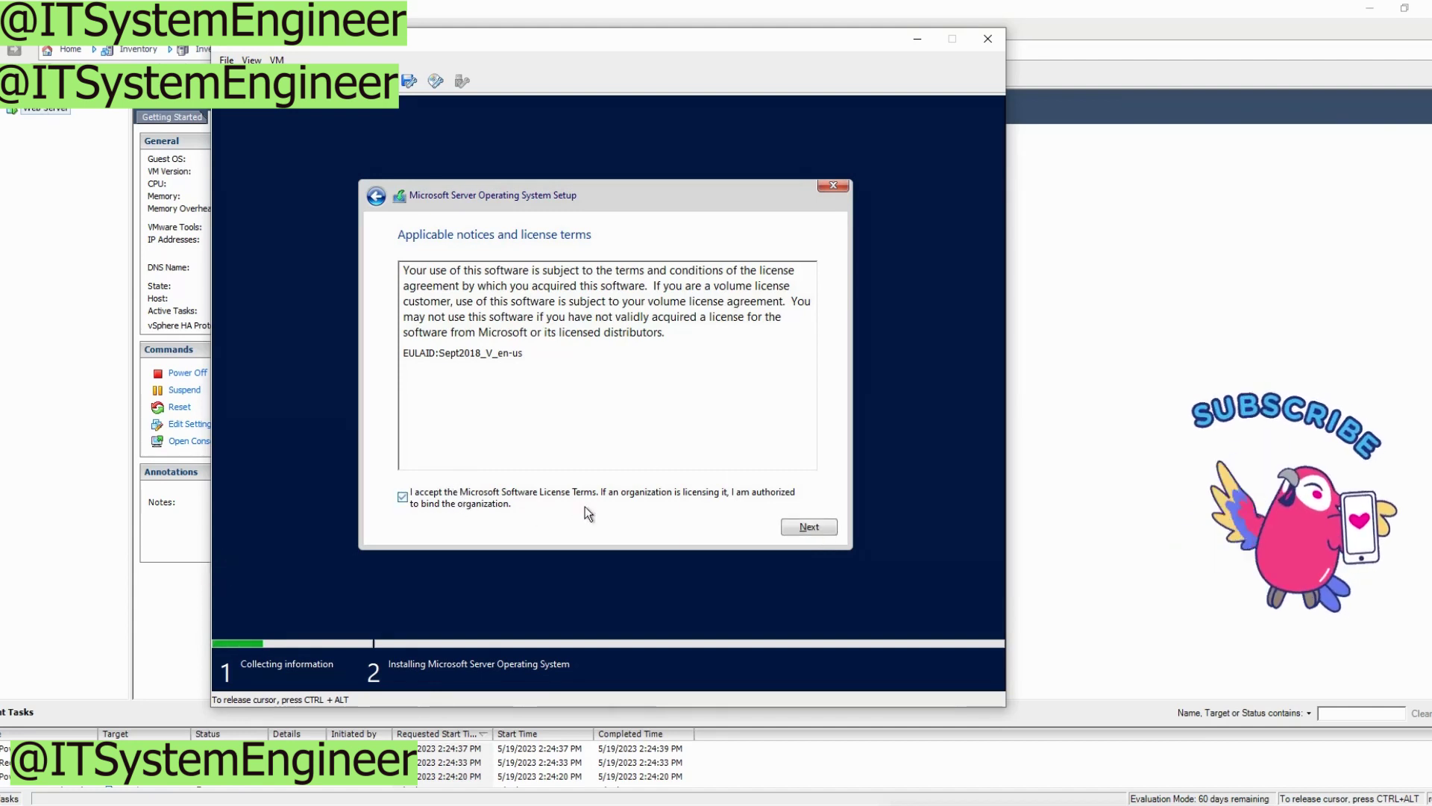
{"action": "left_click", "coordinate": [830, 529]}
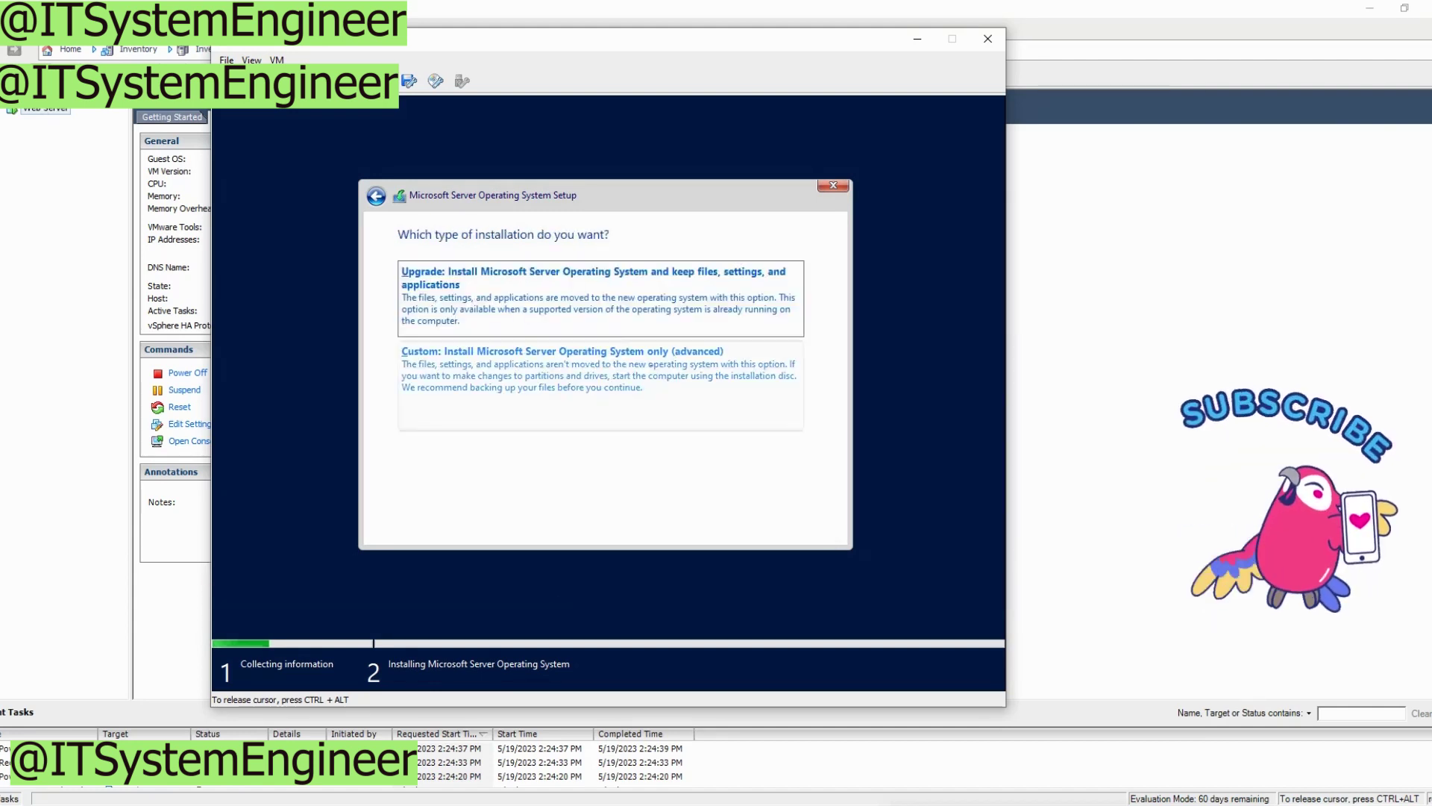
Choose the custom installation, create a 358400 MB partition on Drive 0, and start installing the operating system.
{"action": "left_click", "coordinate": [625, 356]}
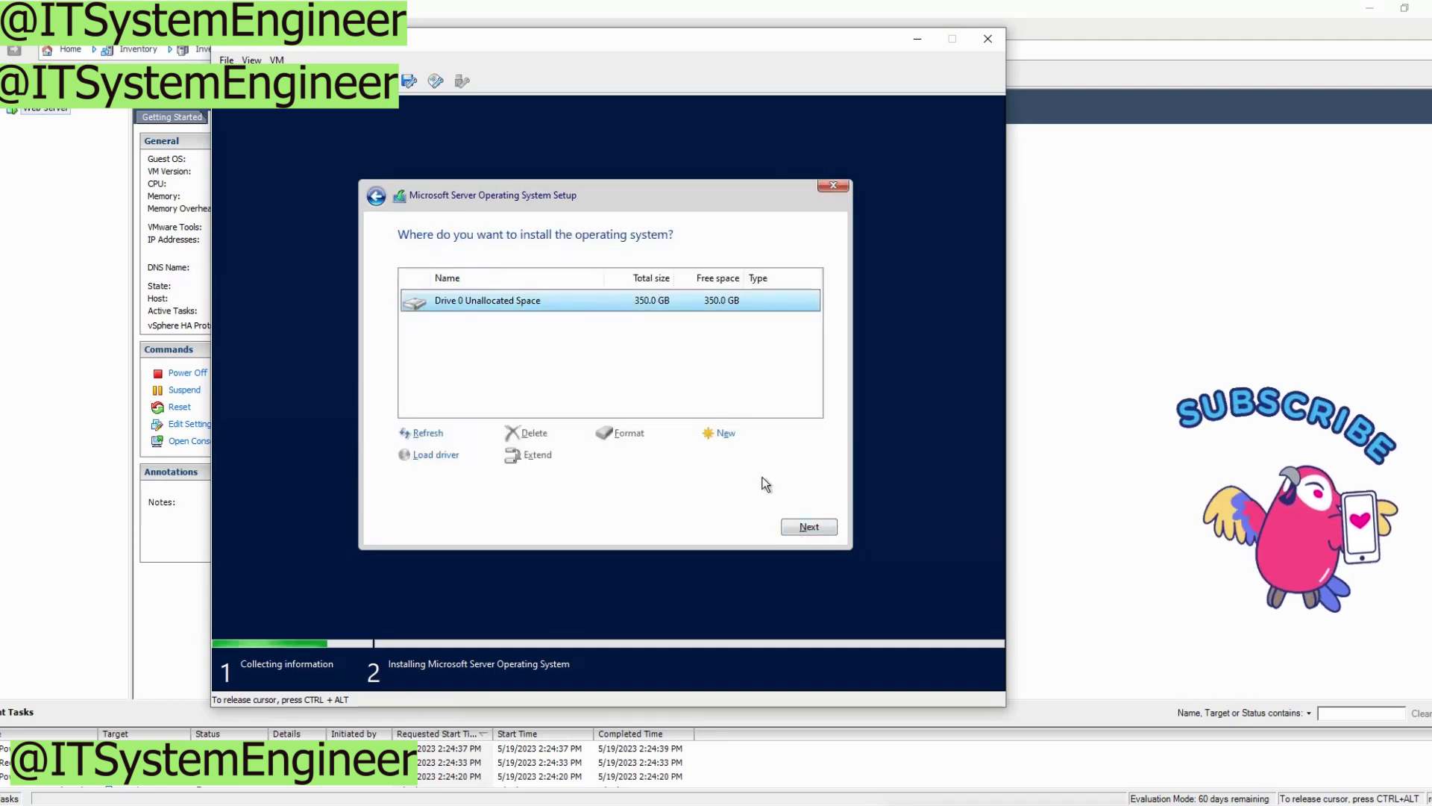
{"action": "left_click", "coordinate": [728, 435]}
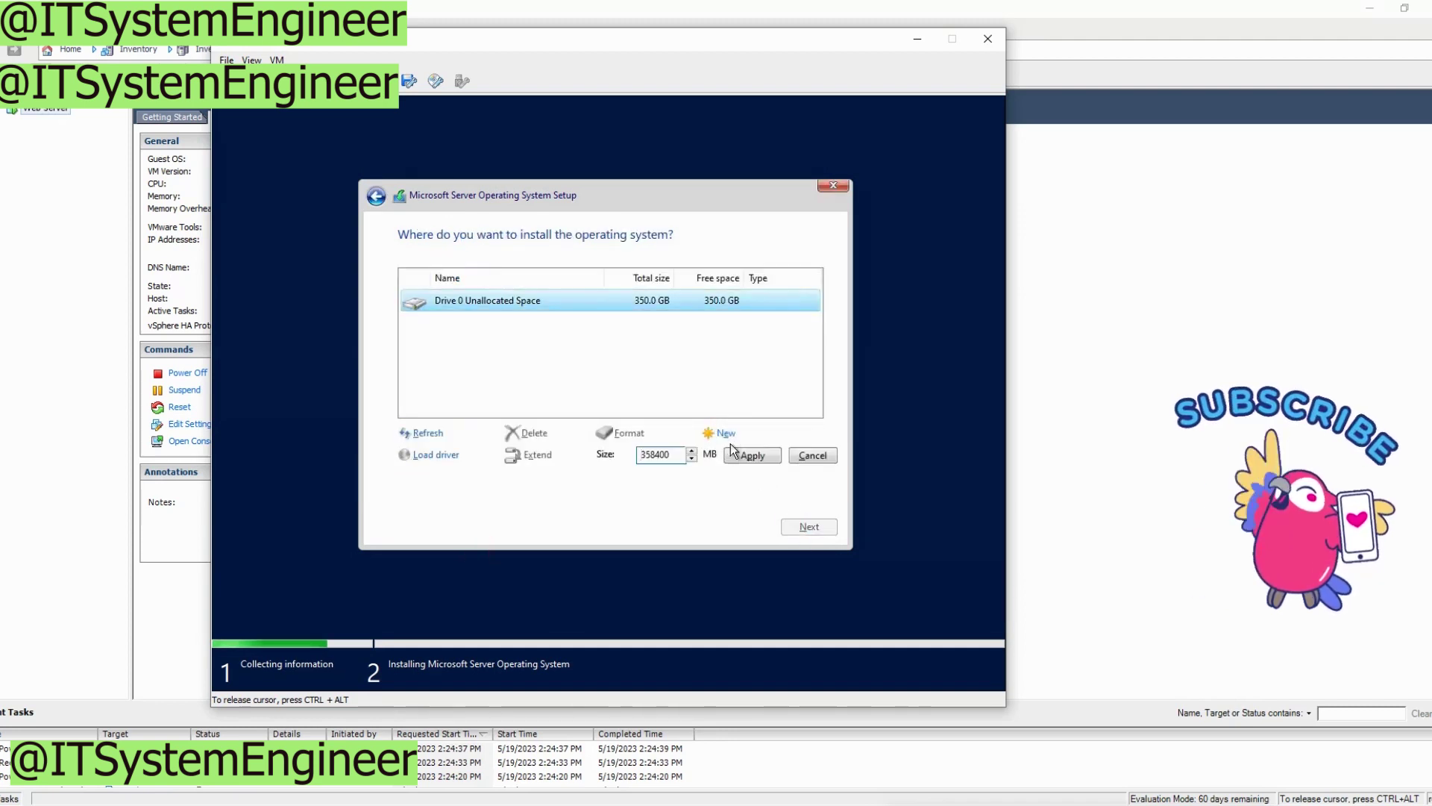
{"action": "left_click", "coordinate": [736, 457]}
{"action": "left_click", "coordinate": [731, 457]}
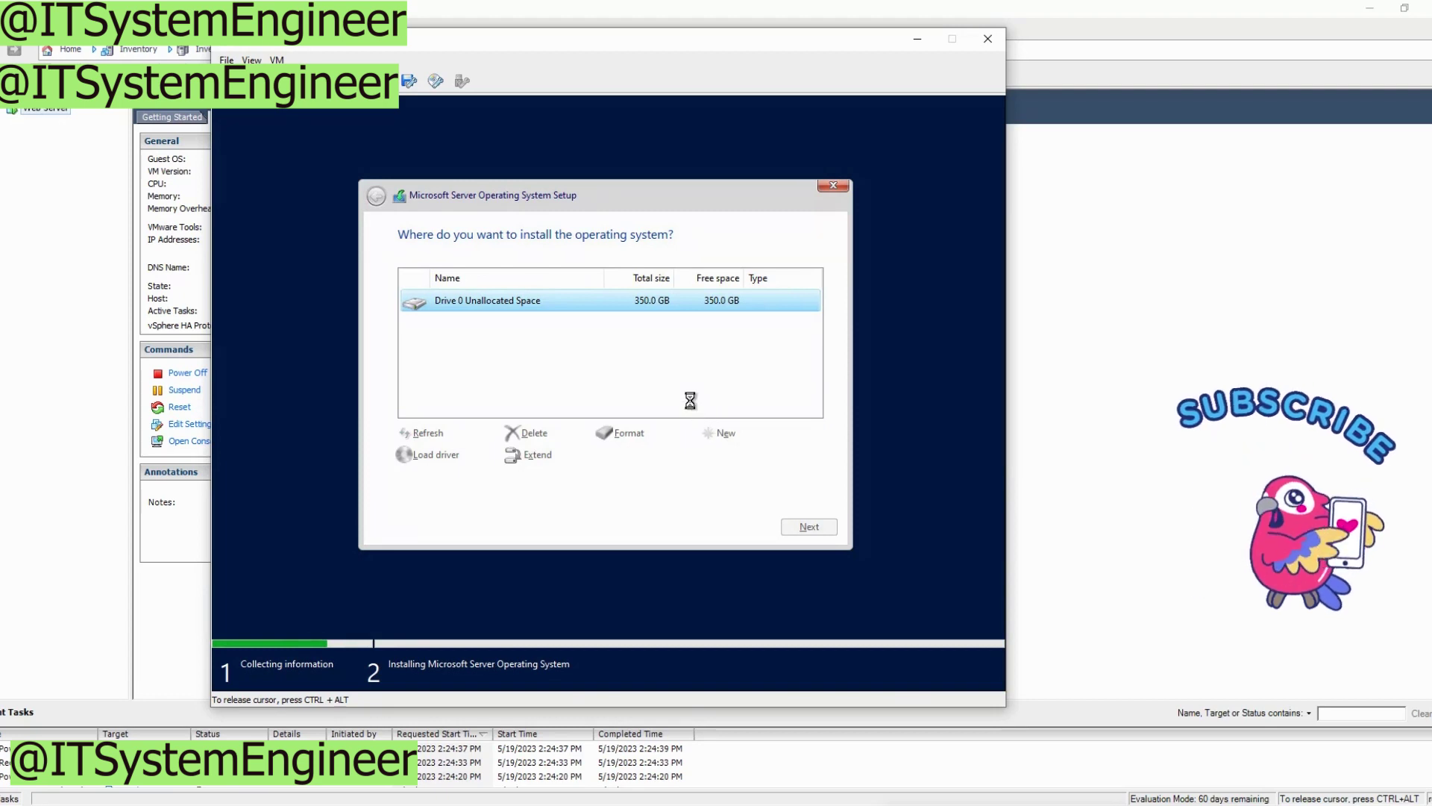
{"action": "left_click", "coordinate": [808, 528]}
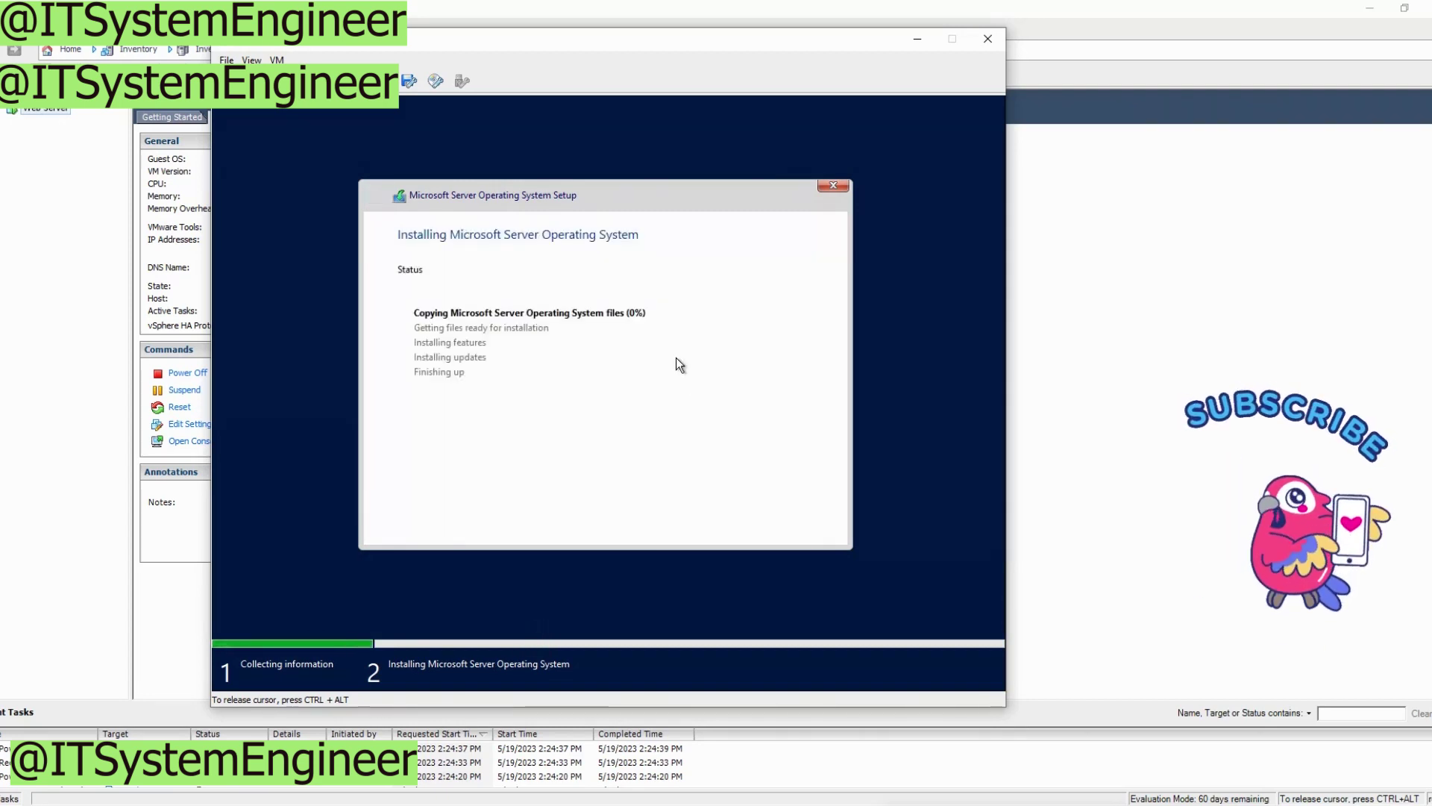